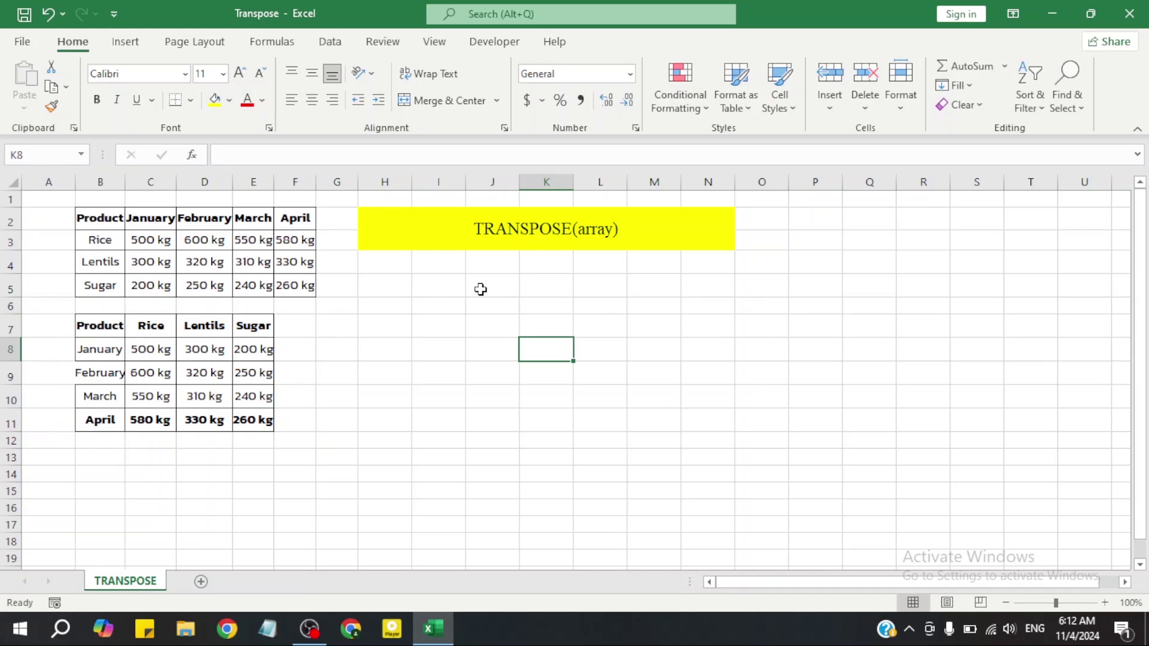
{"action": "left_click", "coordinate": [552, 241]}
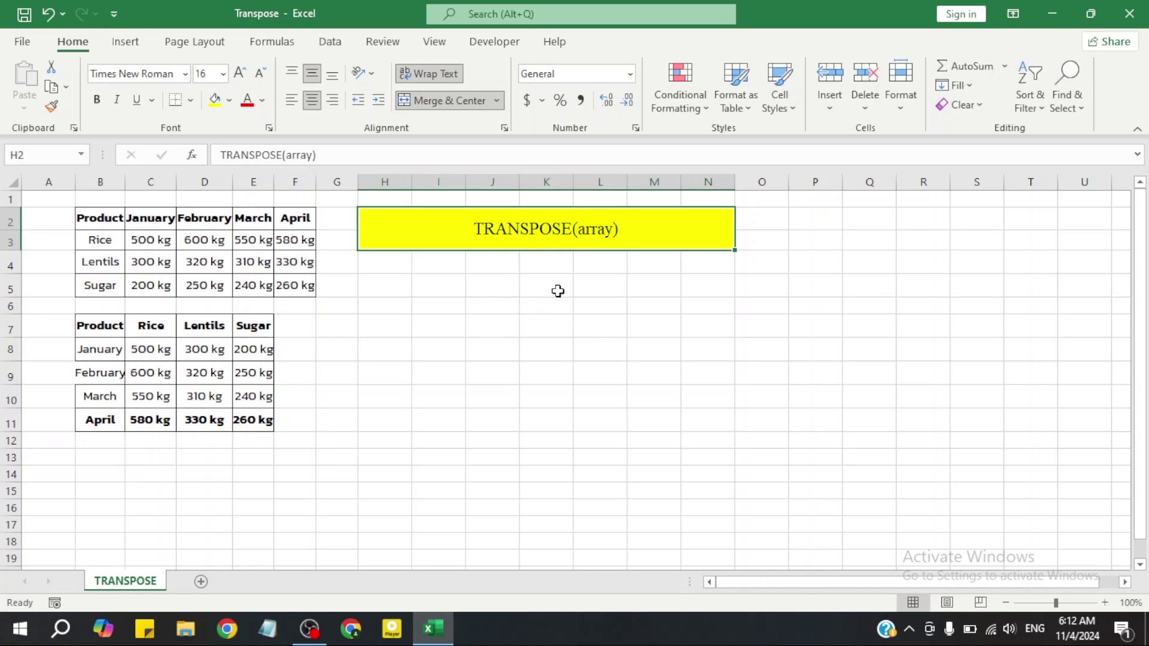
{"action": "left_click", "coordinate": [535, 301]}
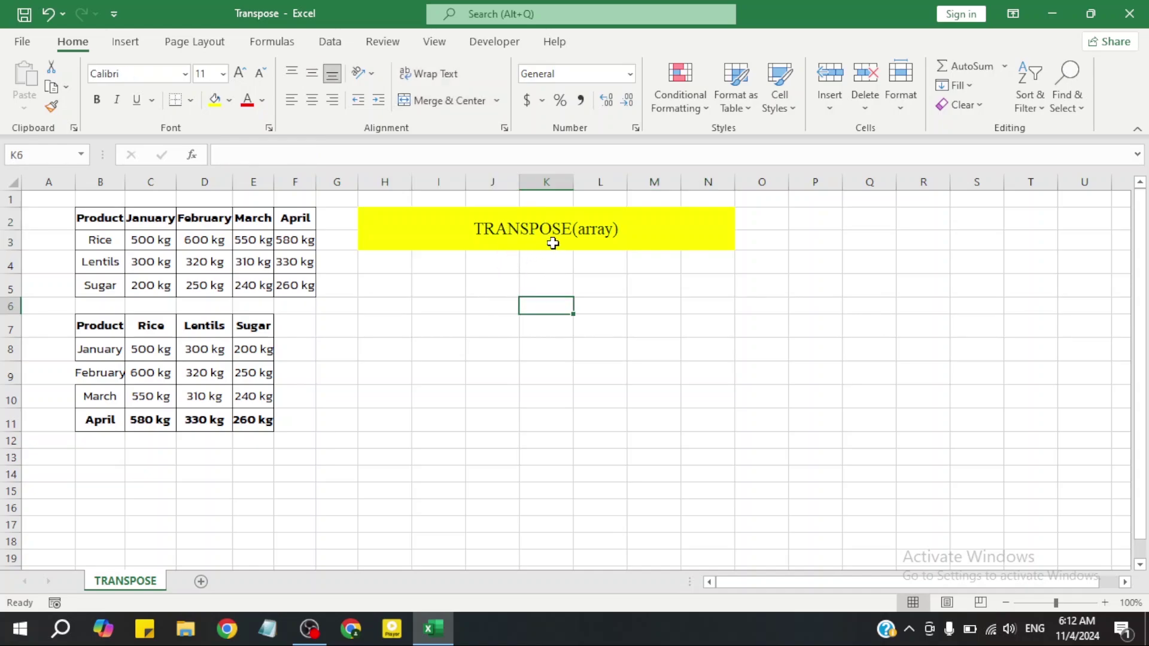
{"action": "left_click", "coordinate": [475, 349]}
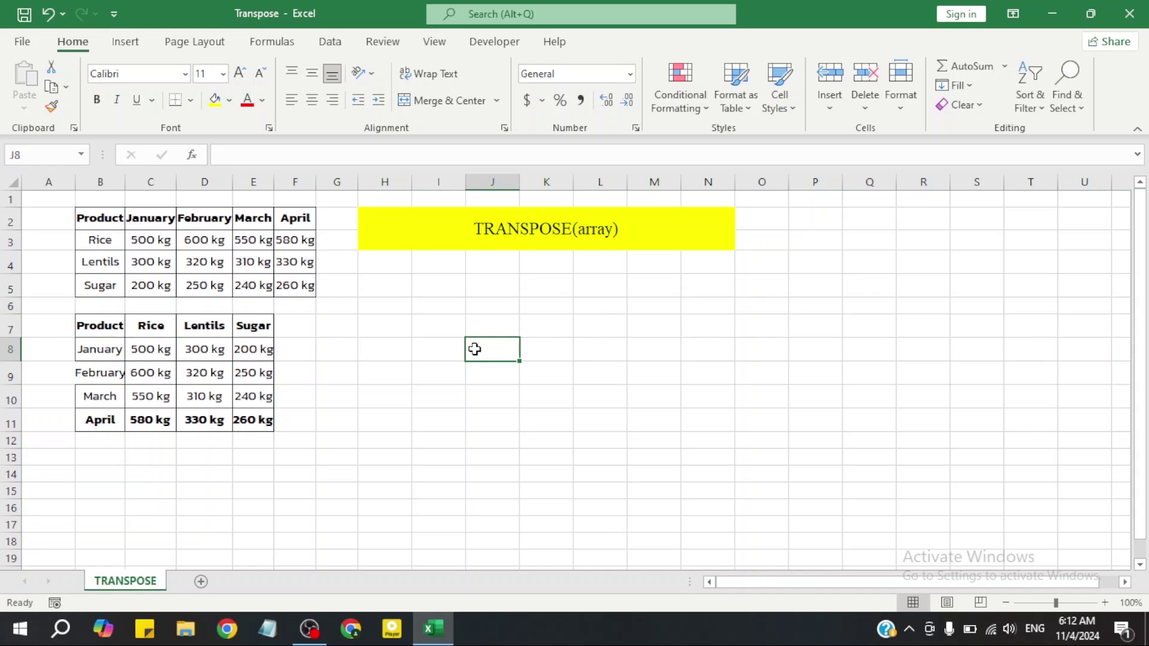
{"action": "left_click", "coordinate": [546, 346]}
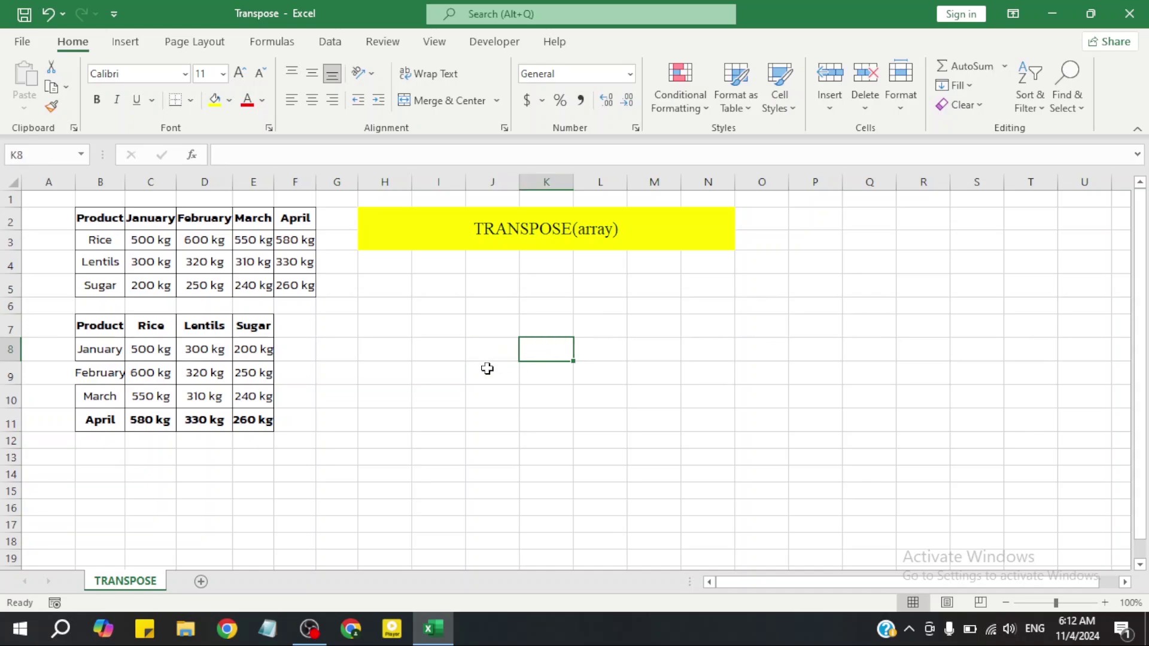
{"action": "left_click", "coordinate": [492, 355]}
{"action": "left_click", "coordinate": [531, 352]}
{"action": "left_click", "coordinate": [476, 329]}
{"action": "left_click", "coordinate": [556, 324]}
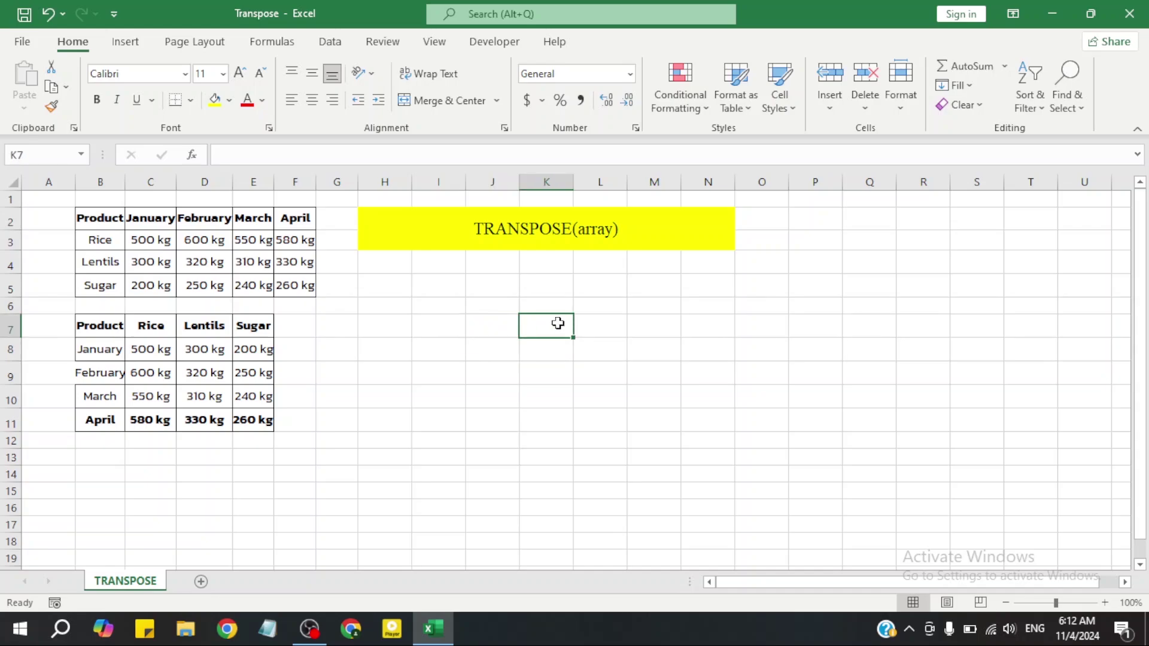
{"action": "left_click", "coordinate": [483, 330]}
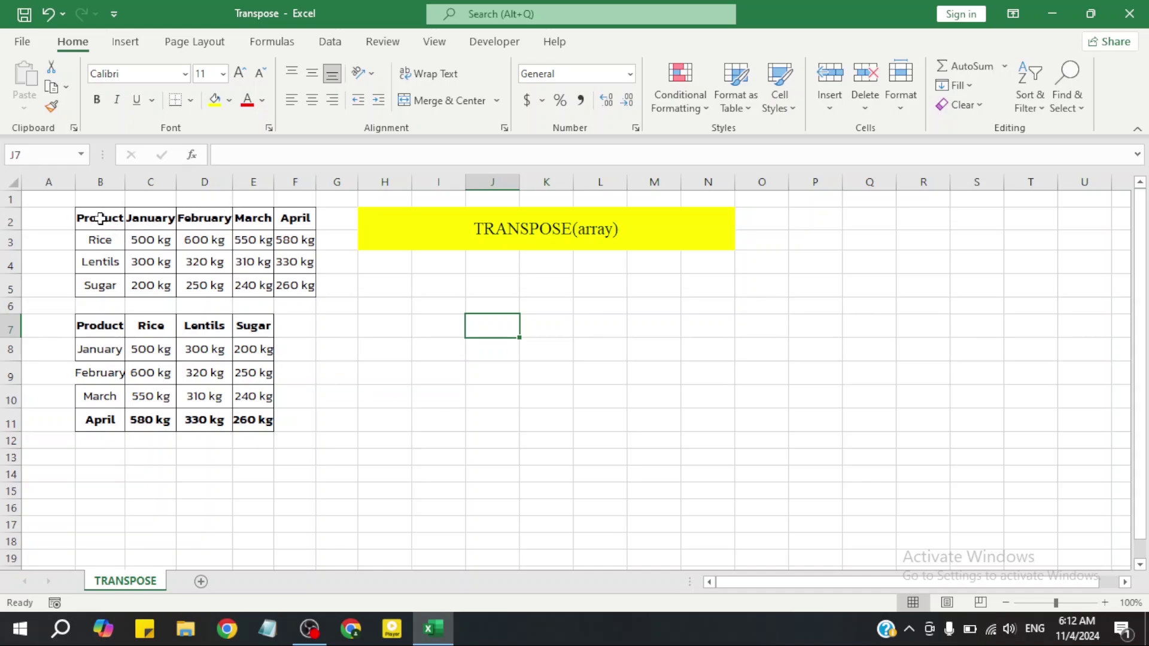
Step: Examine the source table in B2:F5, going through the product names and each month's column from January to April
{"action": "left_click_drag", "start_coordinate": [100, 218], "coordinate": [295, 282]}
{"action": "left_click", "coordinate": [390, 316]}
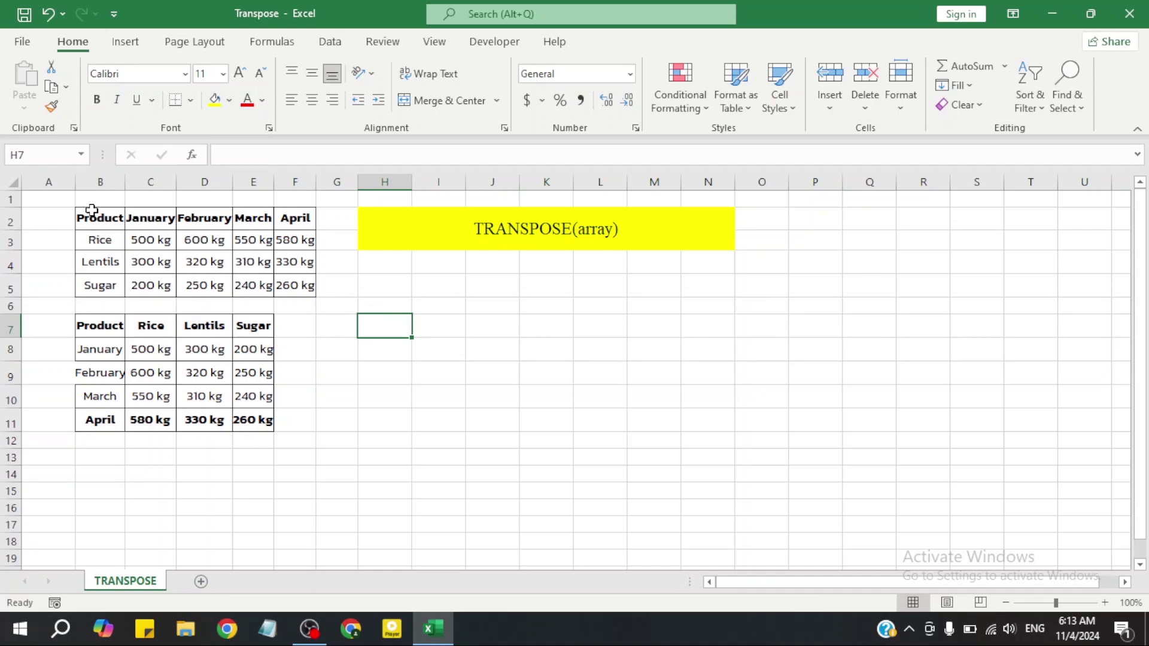
{"action": "left_click_drag", "start_coordinate": [91, 210], "coordinate": [150, 221]}
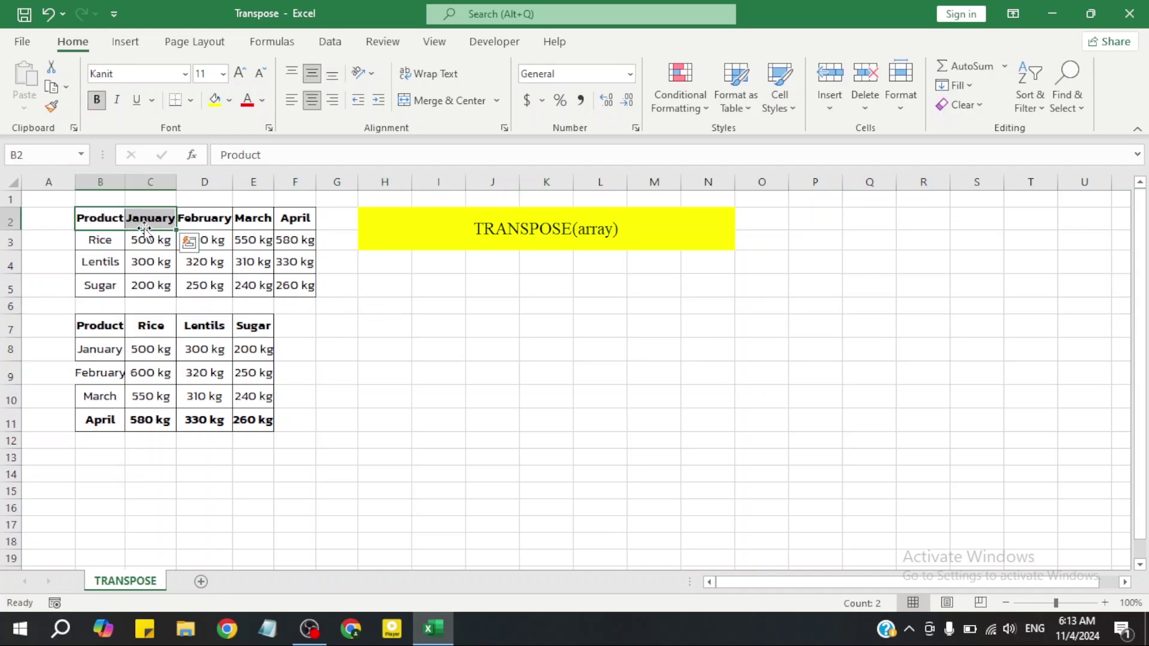
{"action": "left_click", "coordinate": [133, 261]}
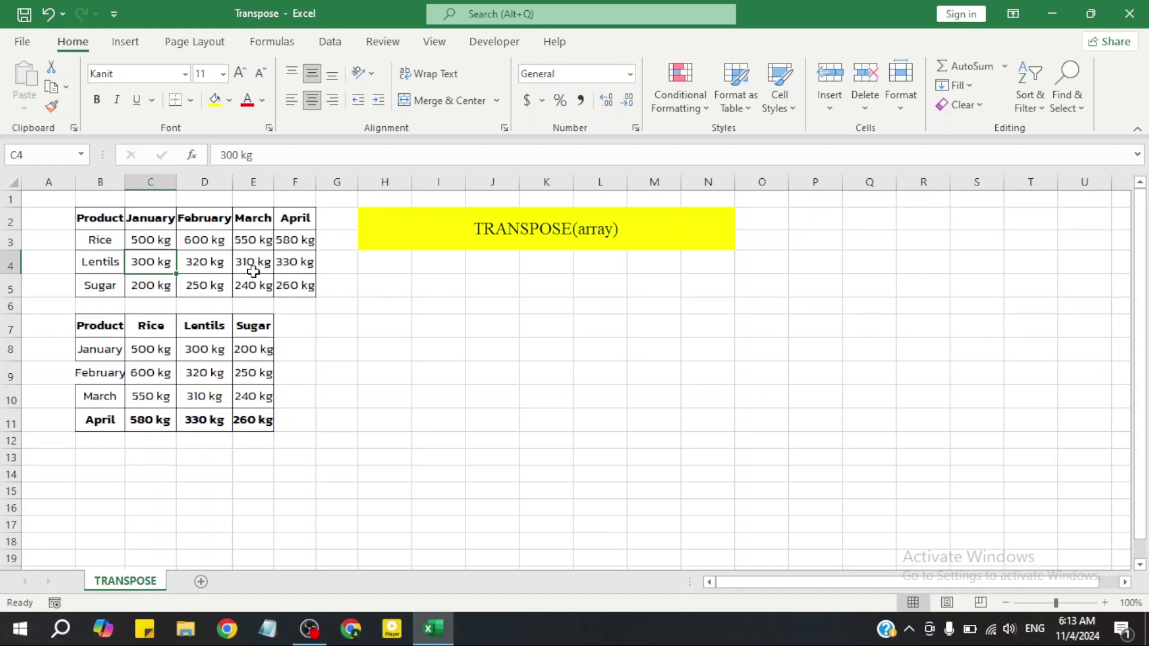
{"action": "left_click", "coordinate": [297, 288]}
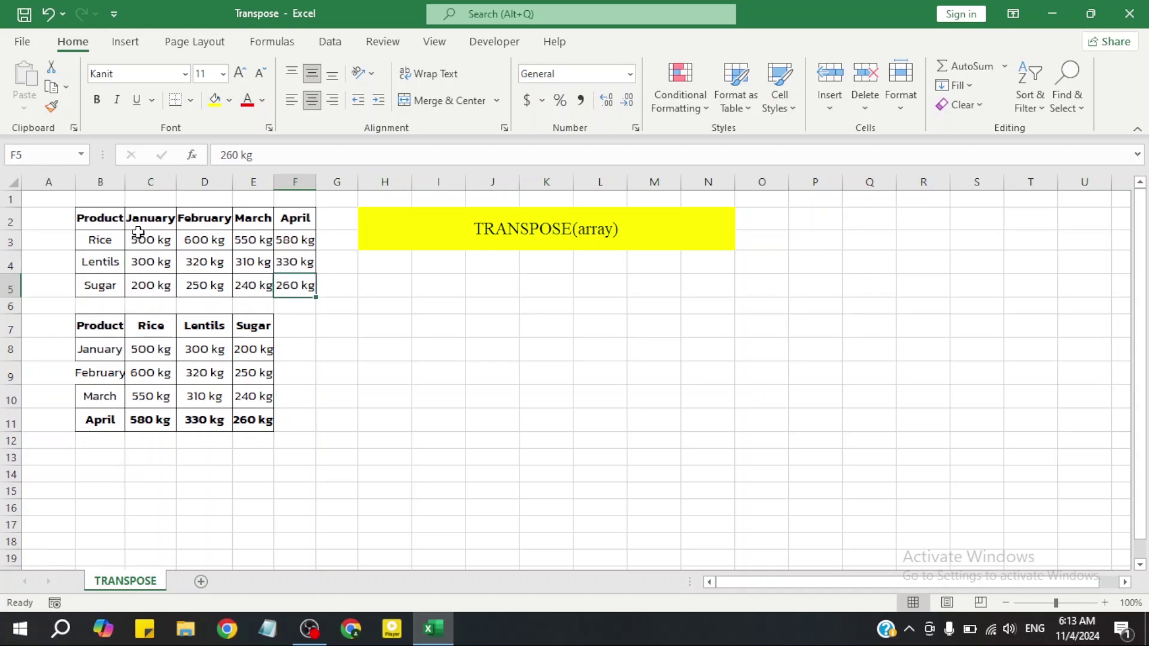
{"action": "left_click_drag", "start_coordinate": [109, 218], "coordinate": [94, 282]}
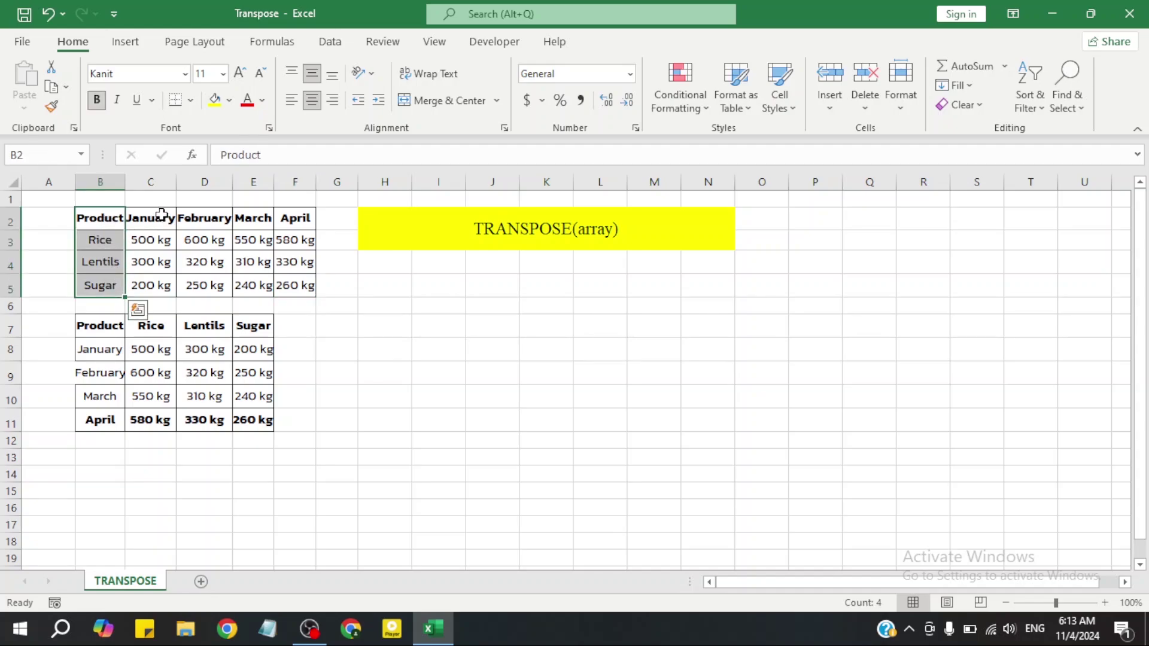
{"action": "left_click_drag", "start_coordinate": [162, 214], "coordinate": [162, 286]}
{"action": "left_click_drag", "start_coordinate": [204, 217], "coordinate": [200, 286]}
{"action": "left_click_drag", "start_coordinate": [262, 213], "coordinate": [254, 328]}
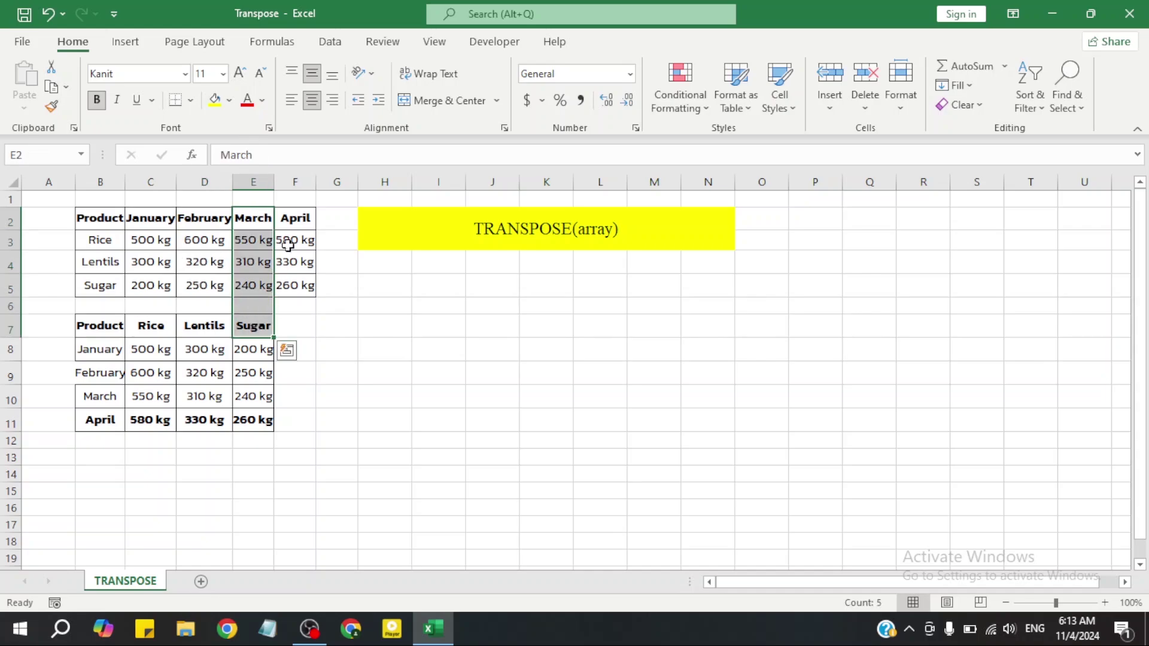
{"action": "left_click_drag", "start_coordinate": [300, 225], "coordinate": [295, 288]}
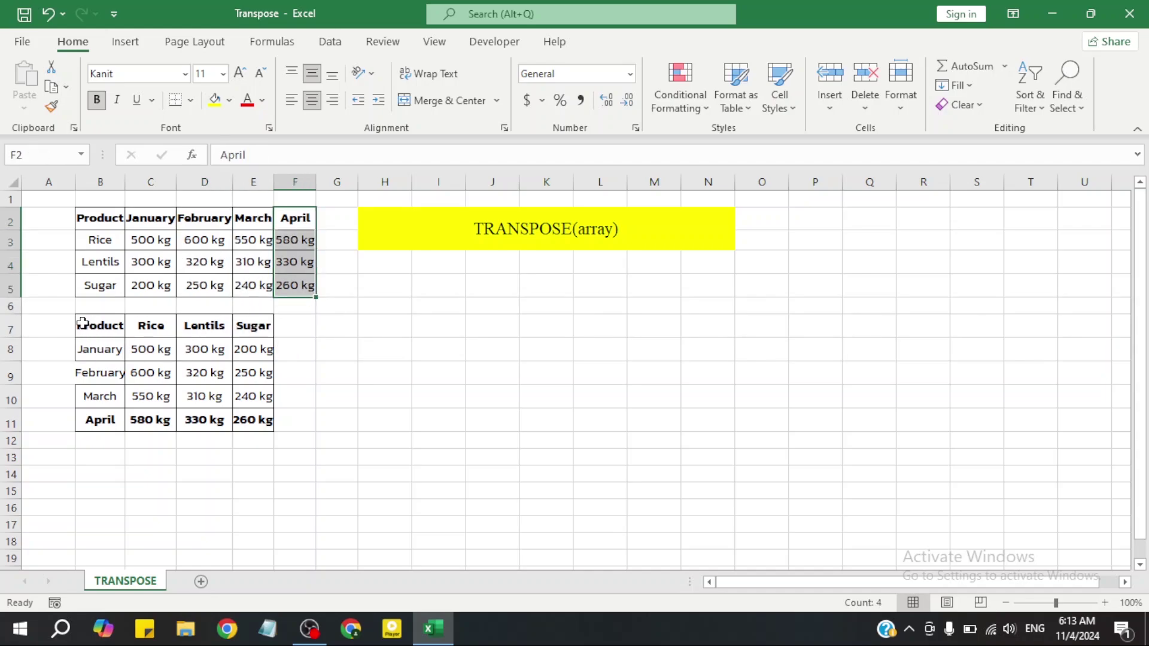
Step: Apply All Borders to the transposed table in B7:E11 and autofit the width of column B
{"action": "left_click_drag", "start_coordinate": [85, 326], "coordinate": [271, 416]}
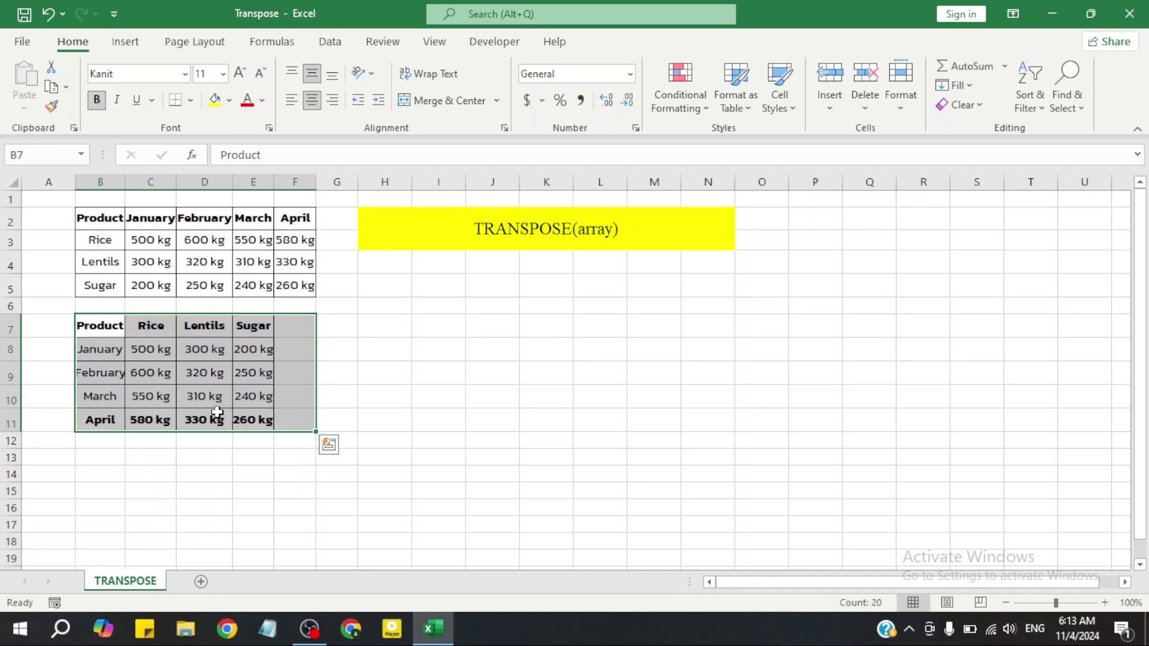
{"action": "left_click", "coordinate": [213, 418]}
{"action": "left_click", "coordinate": [109, 329]}
{"action": "left_click_drag", "start_coordinate": [130, 342], "coordinate": [269, 423]}
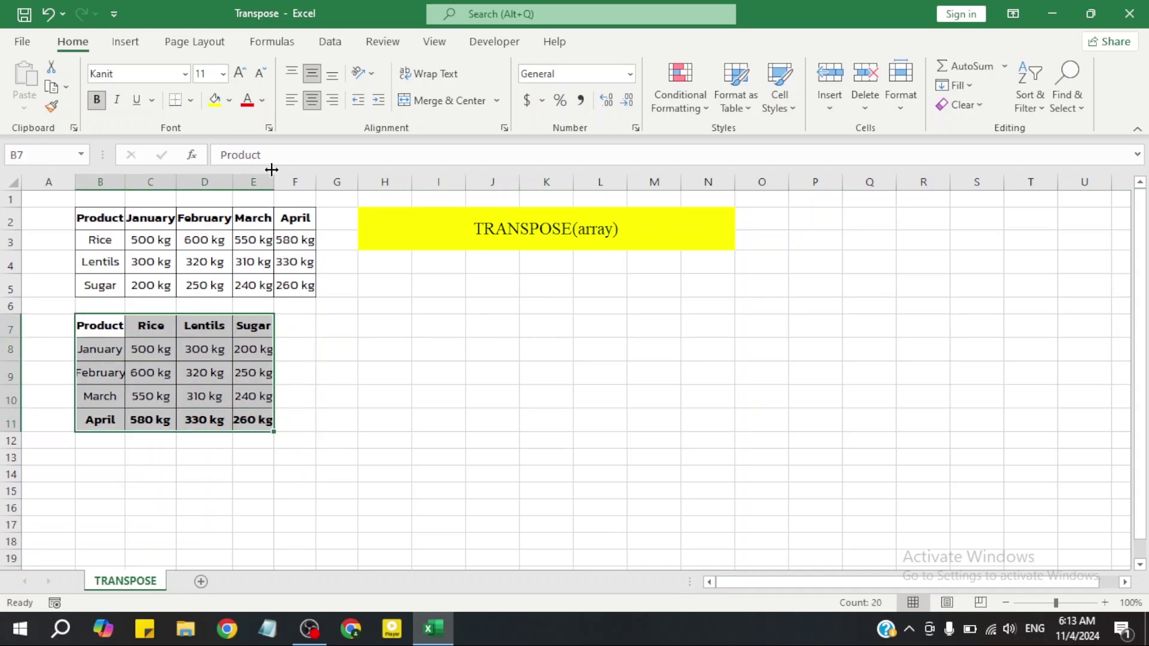
{"action": "left_click", "coordinate": [190, 100]}
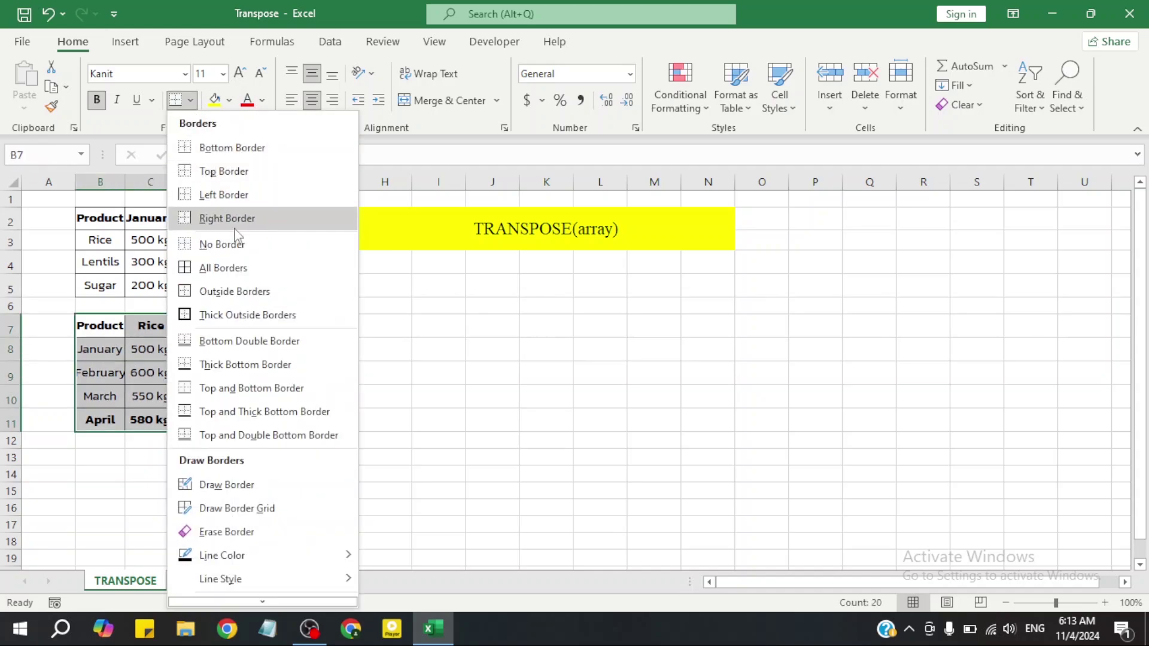
{"action": "left_click", "coordinate": [216, 264]}
{"action": "left_click", "coordinate": [340, 350]}
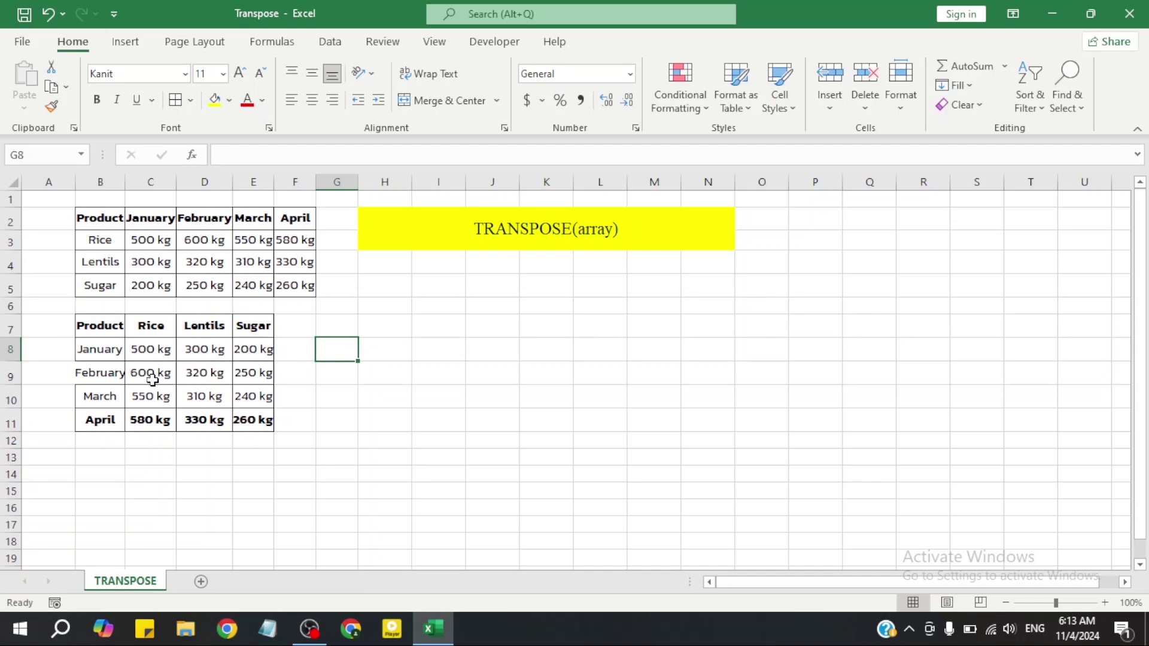
{"action": "double_click", "coordinate": [126, 187]}
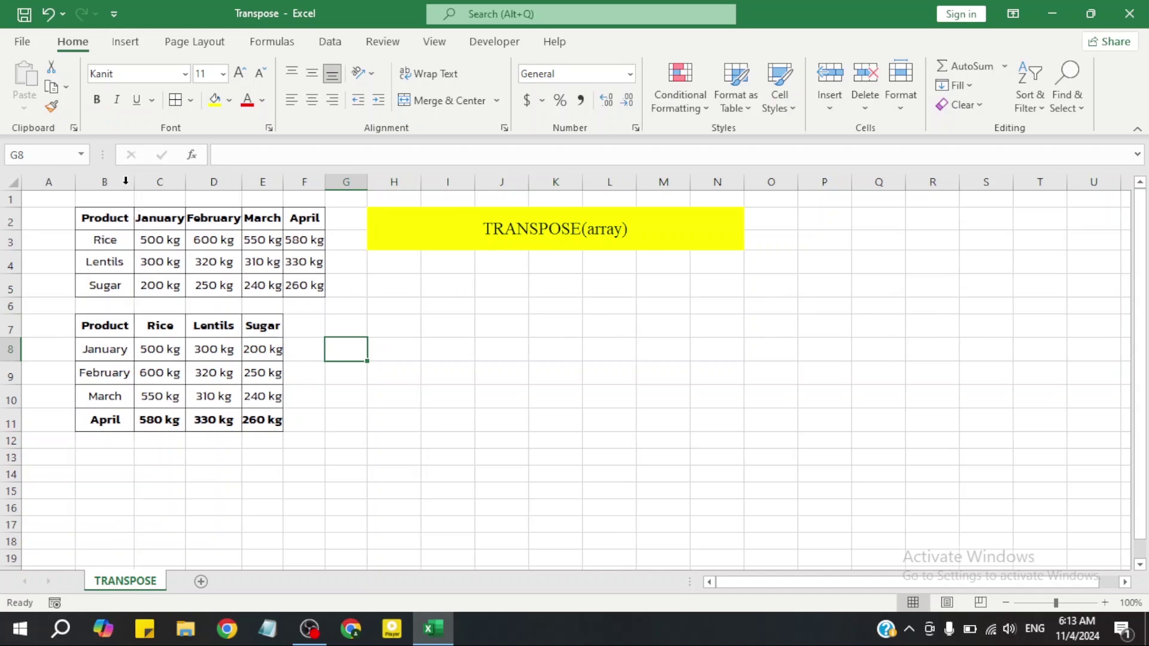
Step: Examine the transposed table's product headers in row 7 and compare its January row with the January column of the source table
{"action": "left_click", "coordinate": [137, 377]}
{"action": "left_click", "coordinate": [127, 328]}
{"action": "left_click", "coordinate": [161, 327]}
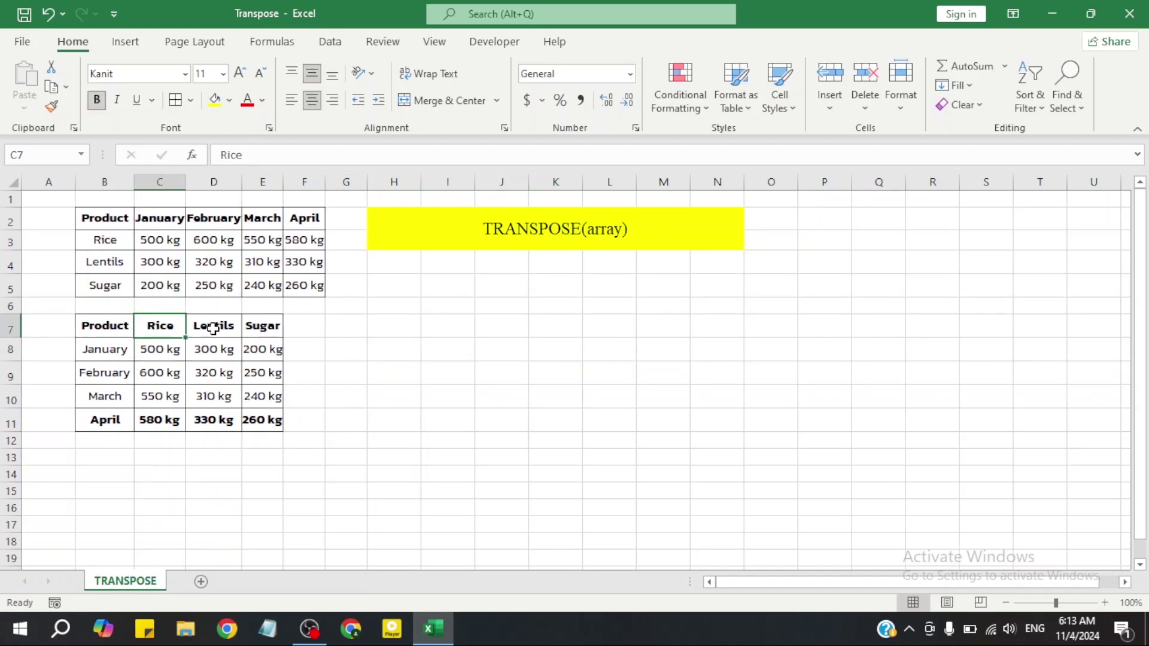
{"action": "left_click", "coordinate": [213, 328]}
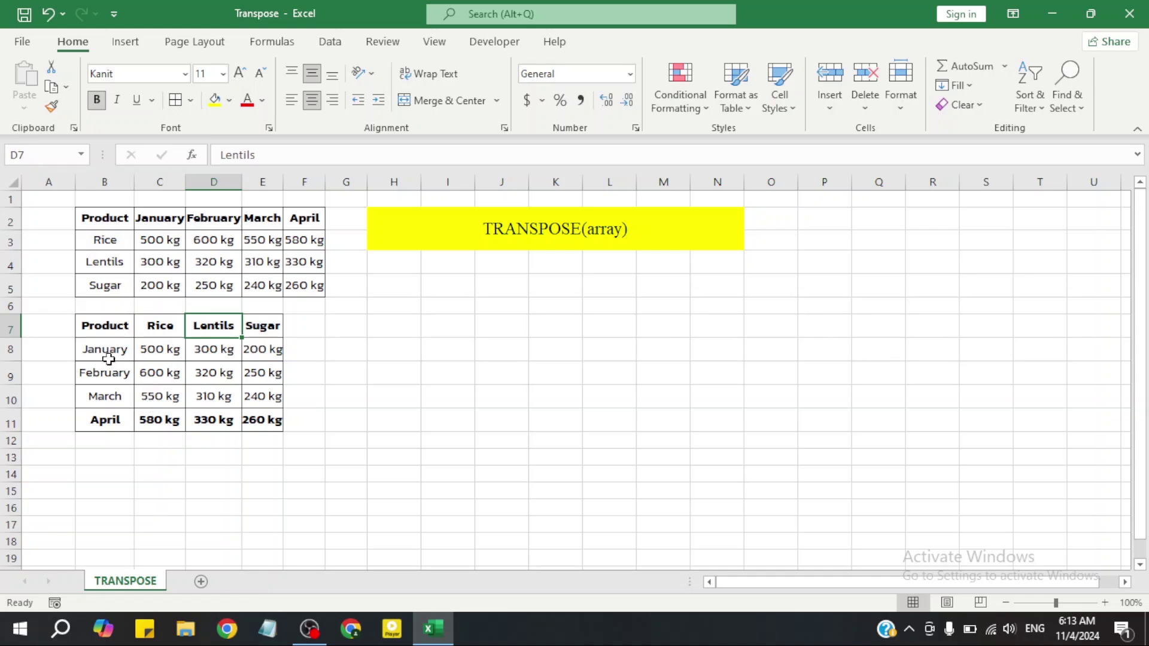
{"action": "left_click", "coordinate": [122, 327]}
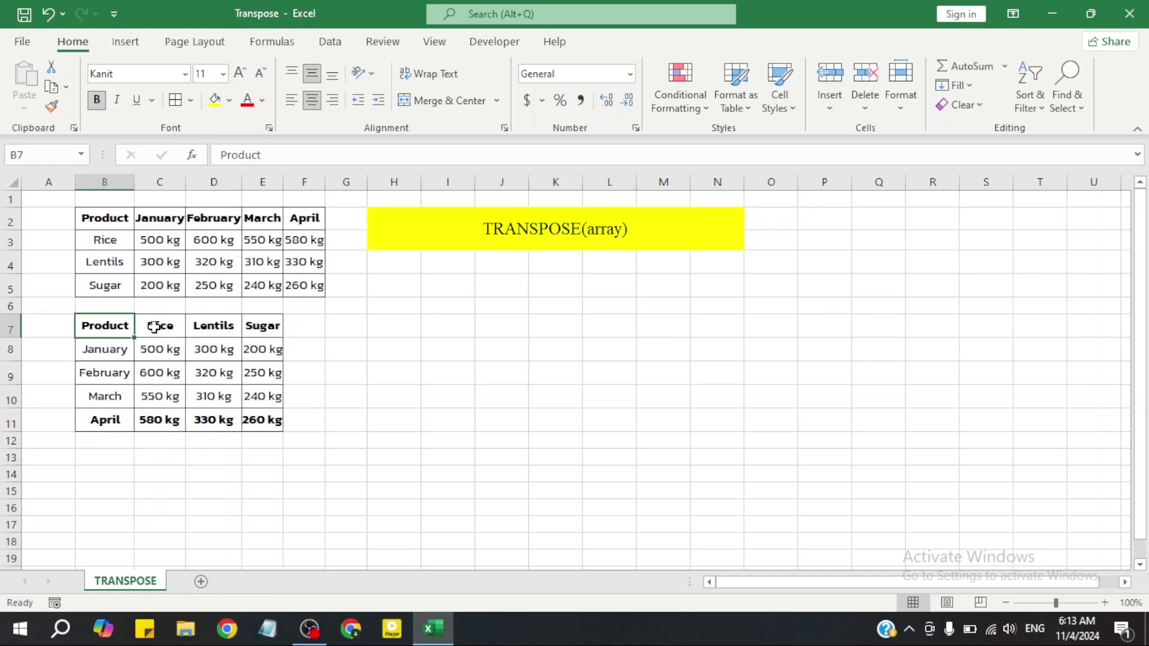
{"action": "left_click", "coordinate": [159, 327]}
{"action": "key", "text": "Right"}
{"action": "key", "text": "Right"}
{"action": "left_click", "coordinate": [128, 347]}
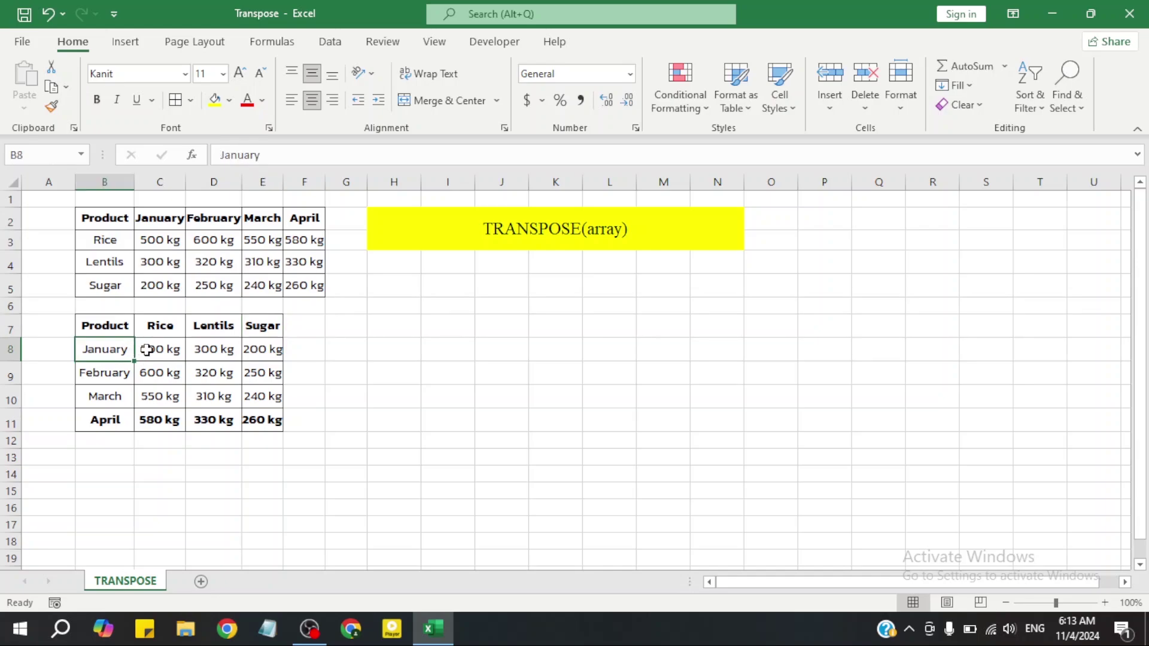
{"action": "left_click_drag", "start_coordinate": [146, 347], "coordinate": [299, 347]}
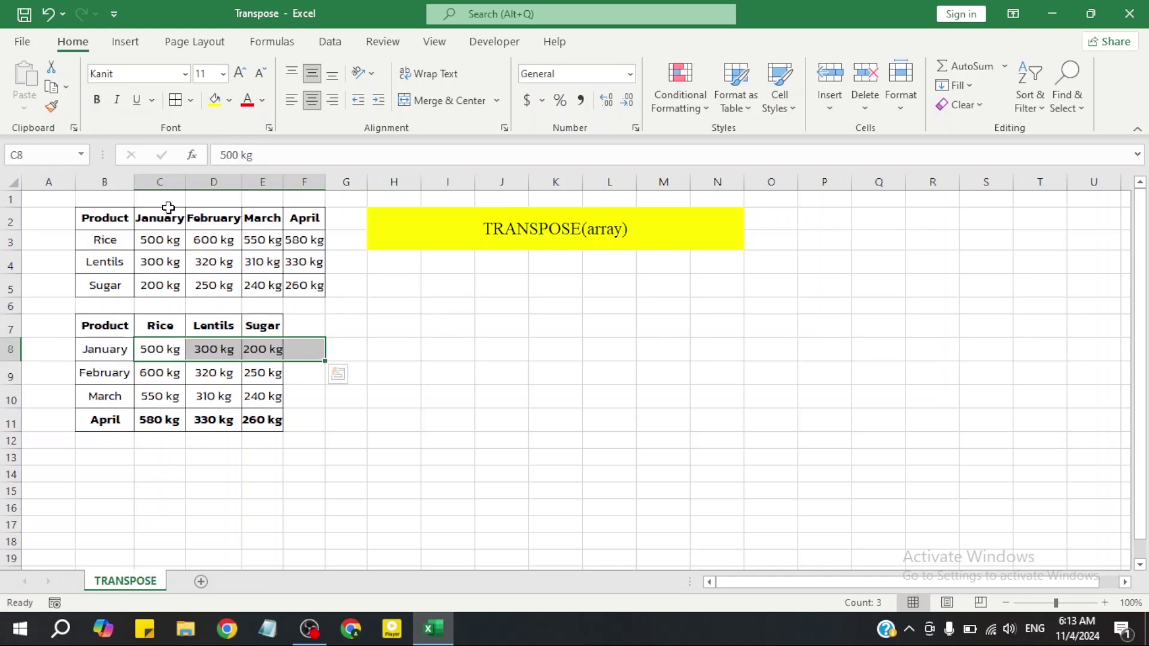
{"action": "left_click_drag", "start_coordinate": [165, 213], "coordinate": [160, 289]}
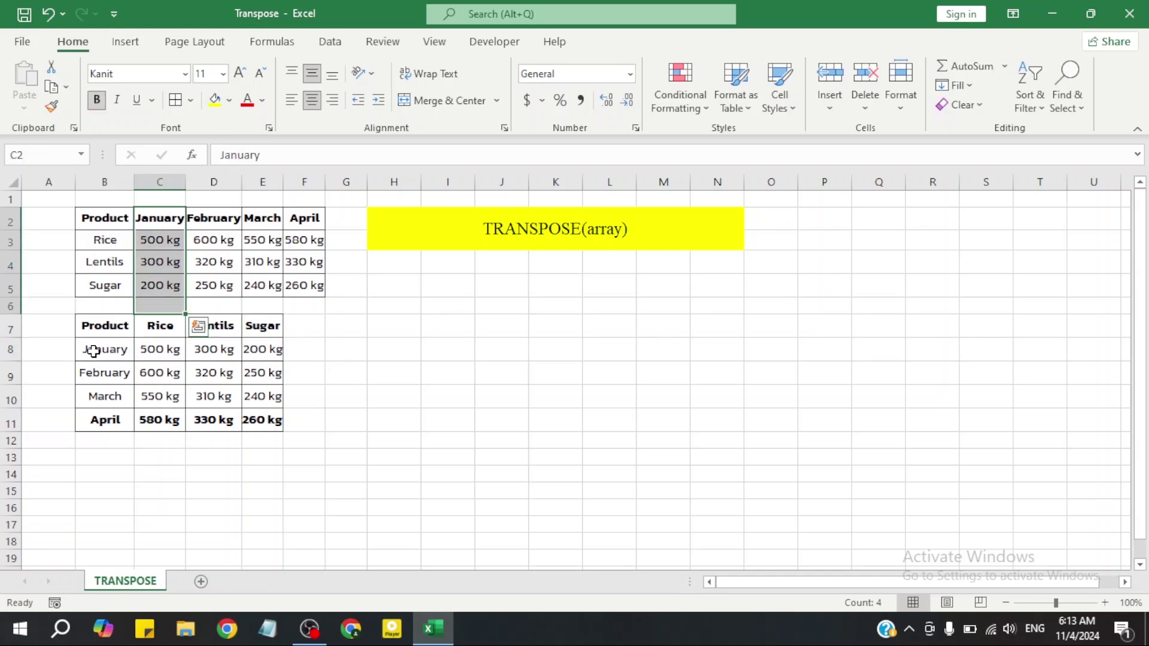
{"action": "left_click_drag", "start_coordinate": [95, 349], "coordinate": [238, 351]}
{"action": "left_click", "coordinate": [203, 395]}
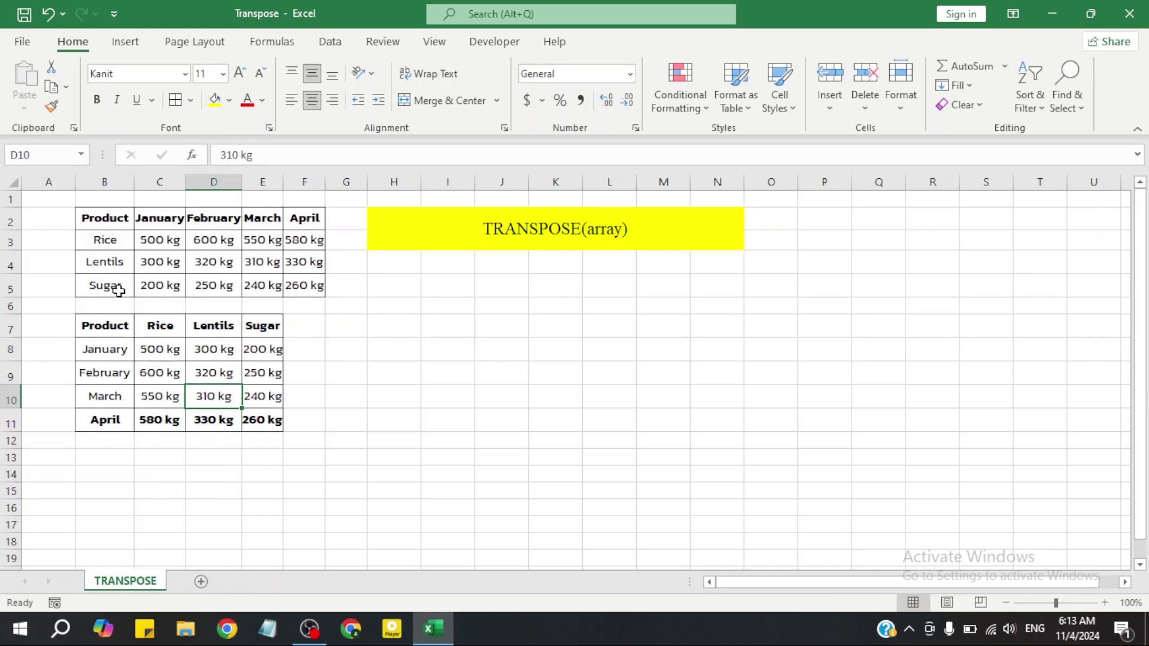
Step: Compare the source table's Product and month columns with the corresponding rows of the transposed table
{"action": "left_click_drag", "start_coordinate": [118, 217], "coordinate": [119, 287]}
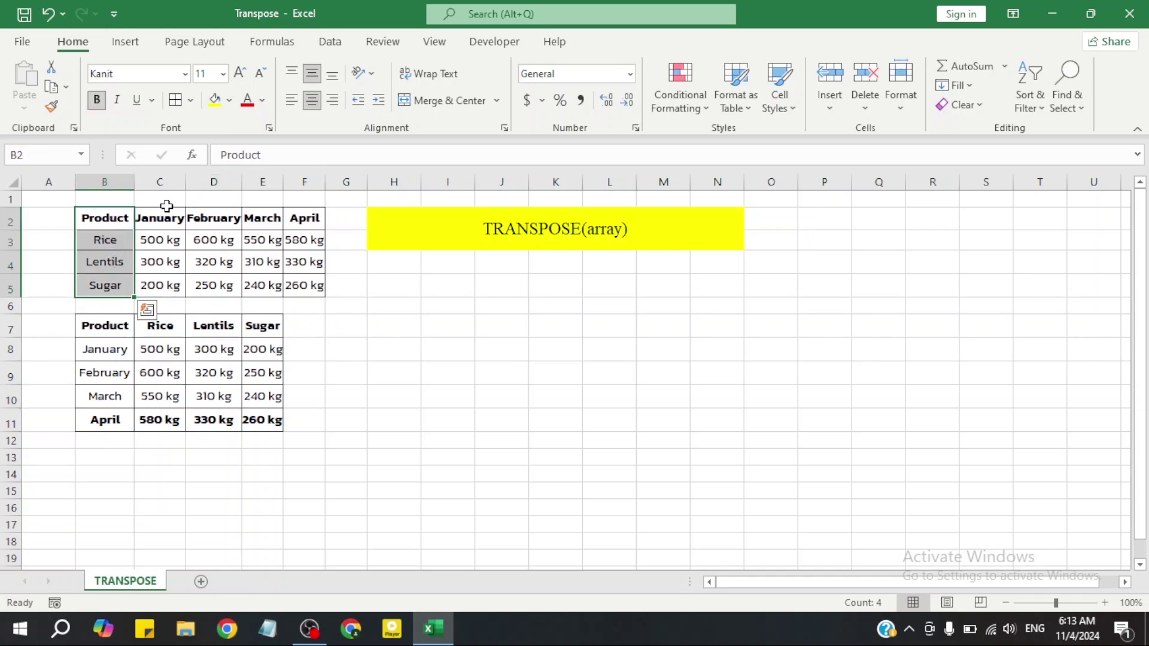
{"action": "left_click_drag", "start_coordinate": [165, 217], "coordinate": [170, 288]}
{"action": "left_click", "coordinate": [107, 200]}
{"action": "left_click_drag", "start_coordinate": [106, 204], "coordinate": [108, 290]}
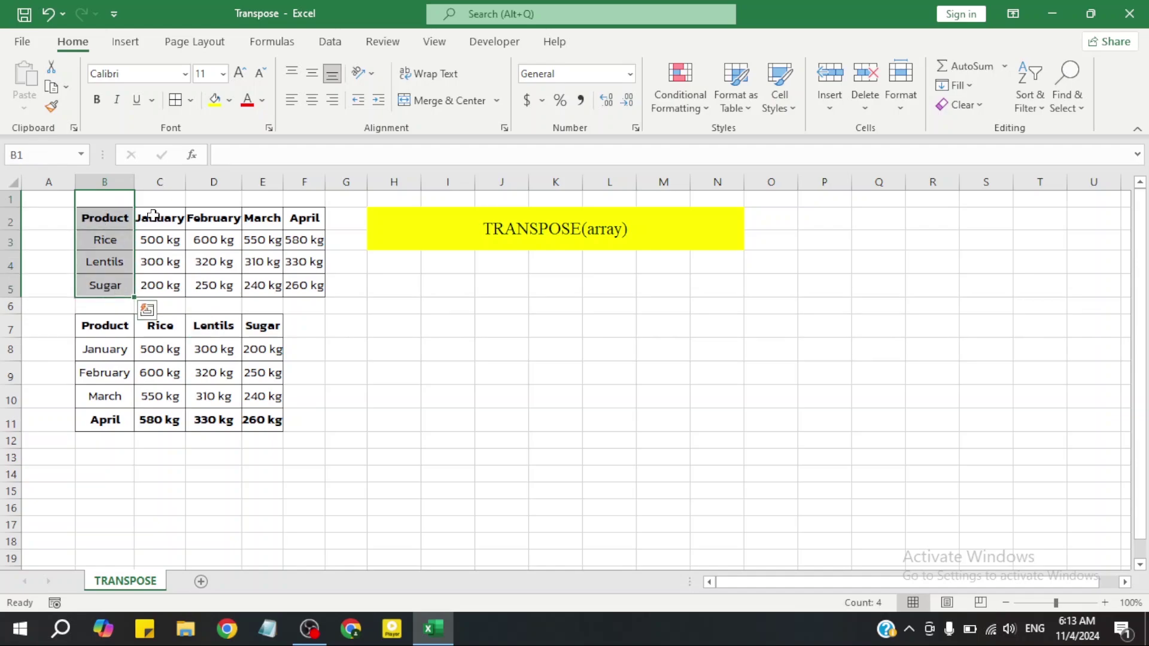
{"action": "left_click_drag", "start_coordinate": [159, 219], "coordinate": [159, 288]}
{"action": "left_click_drag", "start_coordinate": [198, 198], "coordinate": [219, 305]}
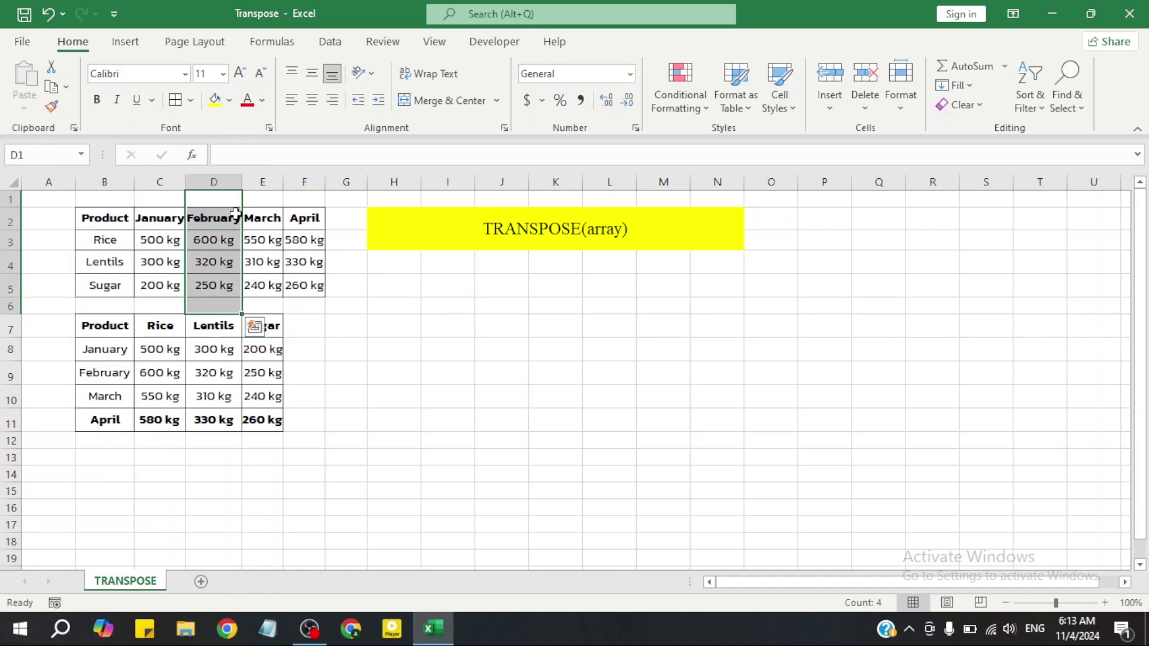
{"action": "left_click", "coordinate": [114, 220]}
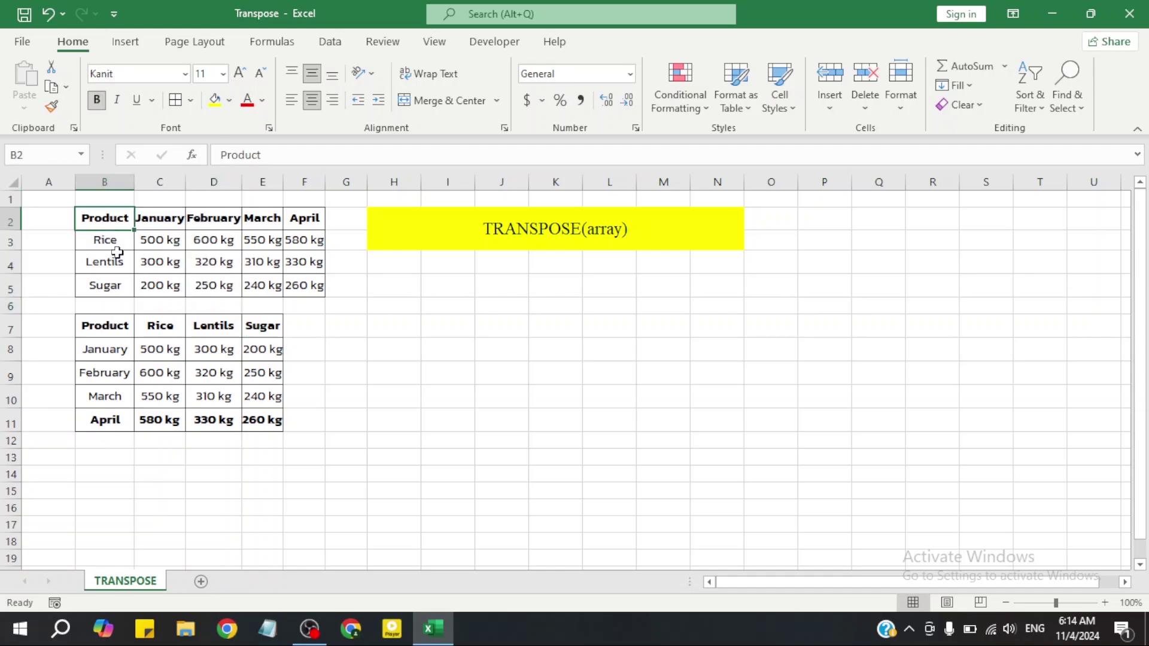
{"action": "left_click_drag", "start_coordinate": [103, 214], "coordinate": [305, 326]}
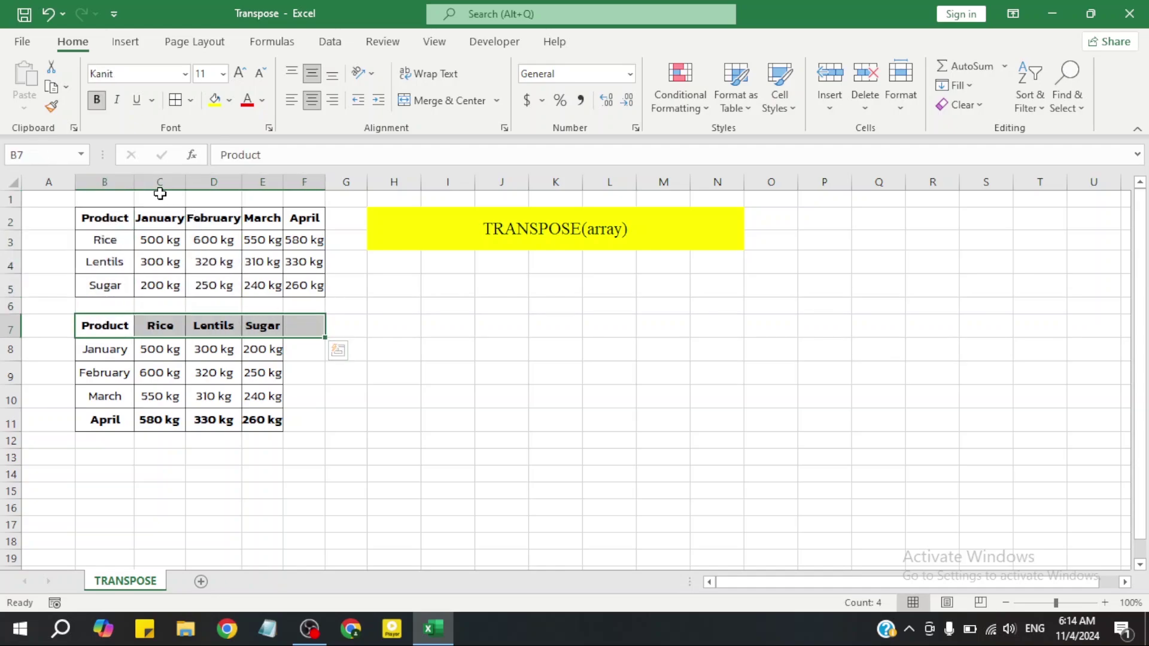
{"action": "left_click_drag", "start_coordinate": [159, 195], "coordinate": [159, 285]}
{"action": "left_click_drag", "start_coordinate": [108, 345], "coordinate": [279, 346]}
{"action": "left_click", "coordinate": [355, 354]}
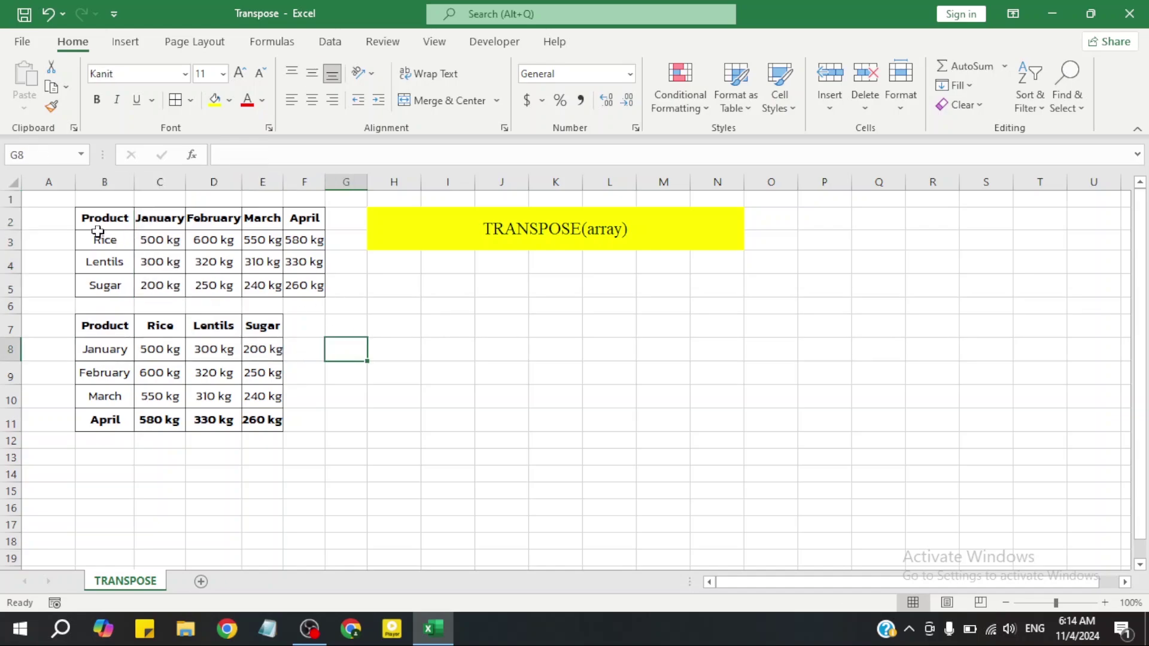
Step: Compare the source table's header, Rice and Lentils rows with the matching columns of the transposed table
{"action": "left_click_drag", "start_coordinate": [84, 219], "coordinate": [353, 219]}
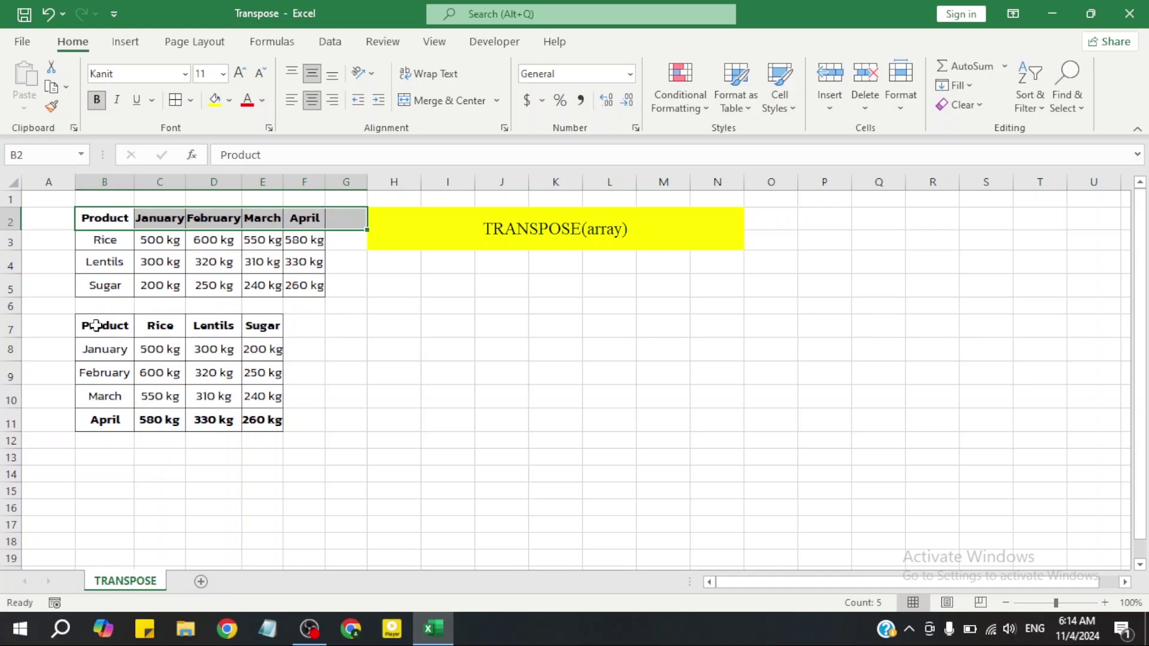
{"action": "left_click_drag", "start_coordinate": [91, 326], "coordinate": [100, 420]}
{"action": "left_click_drag", "start_coordinate": [93, 240], "coordinate": [305, 240]}
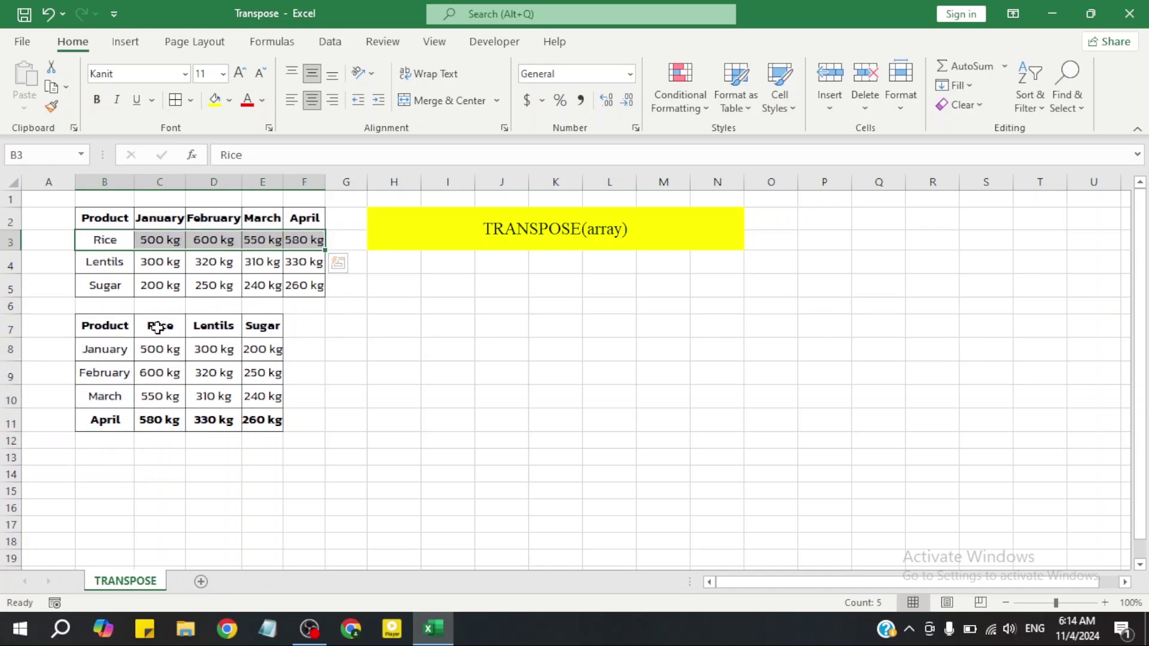
{"action": "left_click_drag", "start_coordinate": [157, 324], "coordinate": [157, 440]}
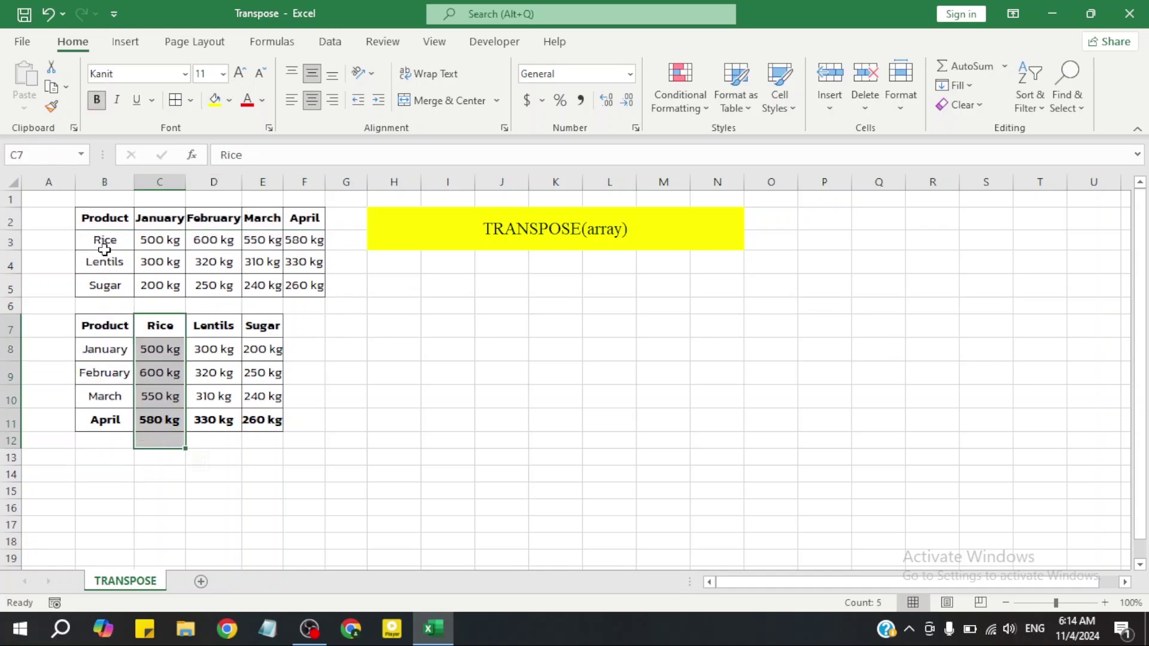
{"action": "left_click_drag", "start_coordinate": [94, 265], "coordinate": [305, 261]}
{"action": "left_click_drag", "start_coordinate": [221, 325], "coordinate": [214, 441]}
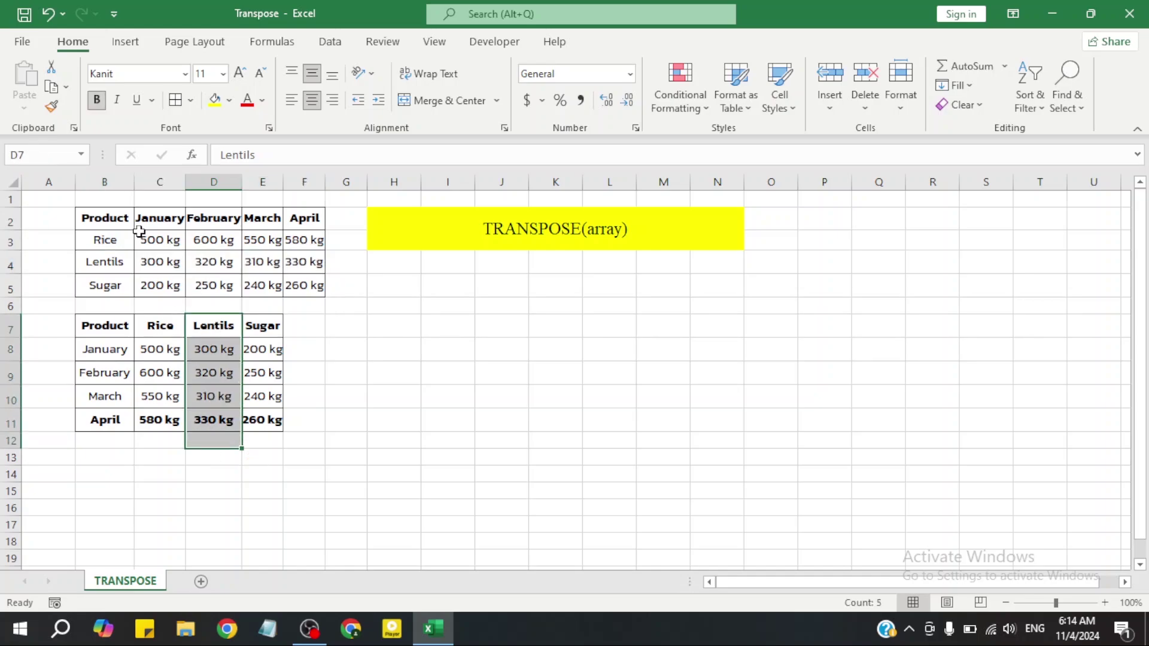
Step: Fill the source table's header row B2:F2 and the transposed table's first column B7:B11 with red
{"action": "left_click_drag", "start_coordinate": [90, 213], "coordinate": [304, 217]}
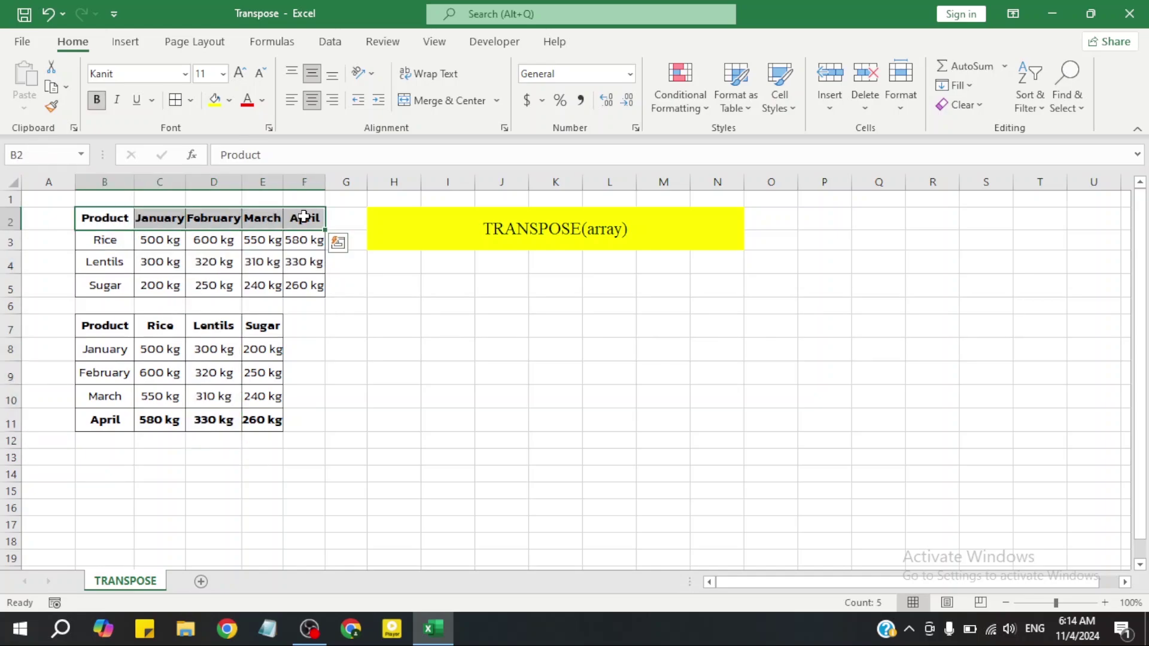
{"action": "left_click", "coordinate": [229, 100]}
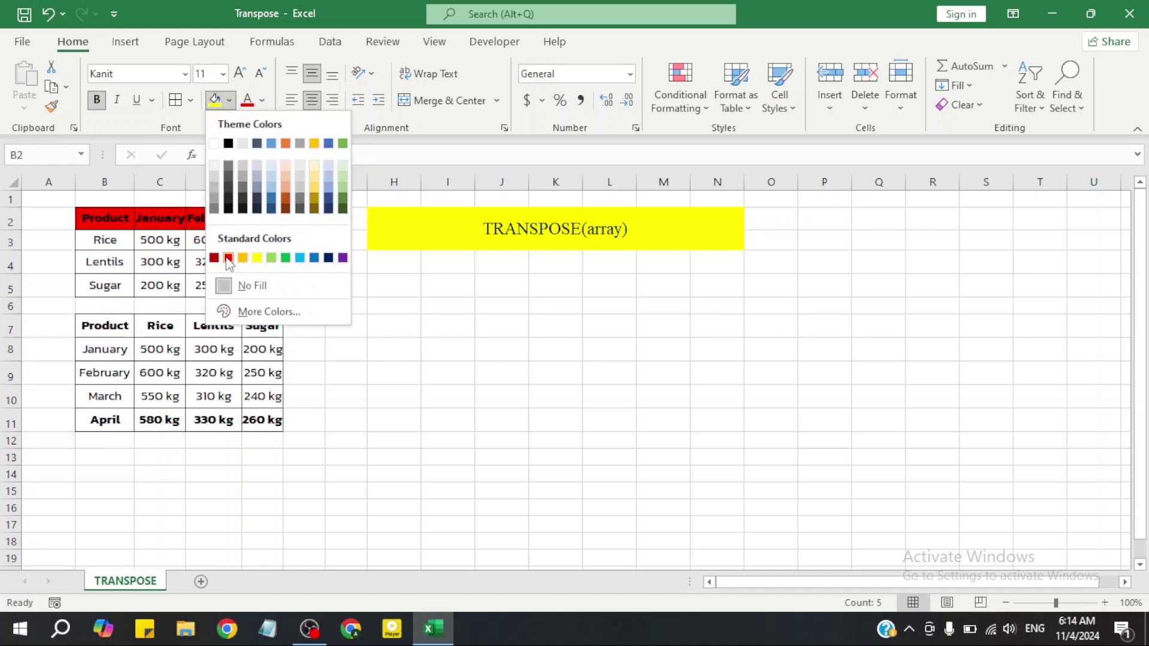
{"action": "left_click", "coordinate": [228, 259]}
{"action": "left_click_drag", "start_coordinate": [112, 326], "coordinate": [113, 421]}
{"action": "left_click", "coordinate": [214, 100]}
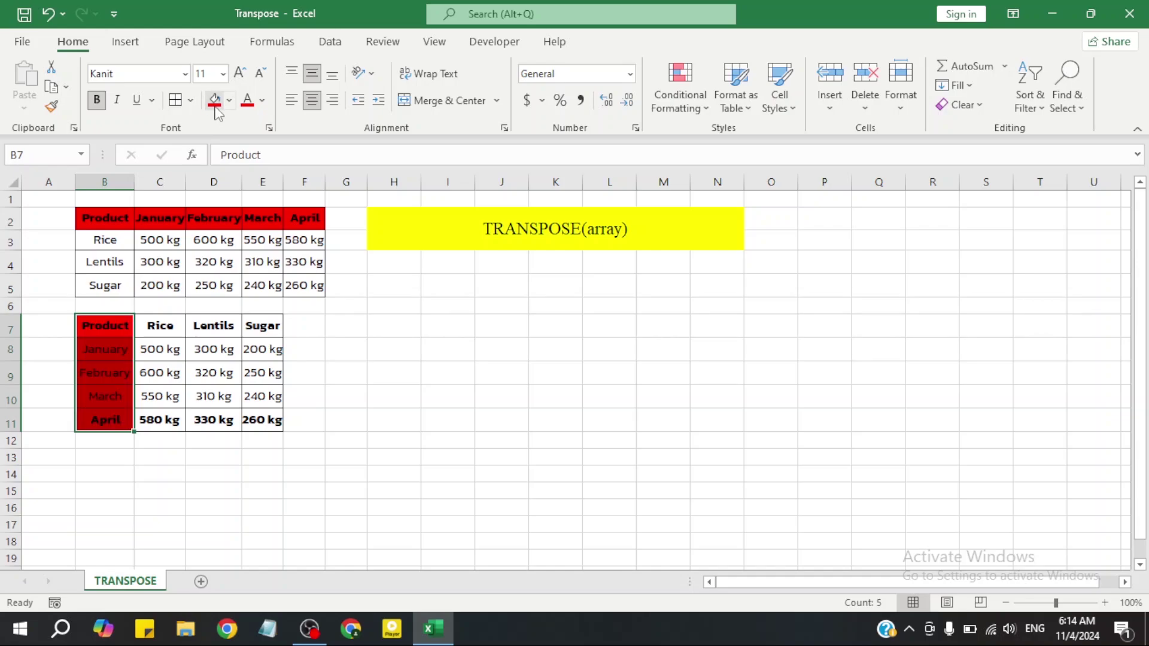
{"action": "left_click", "coordinate": [154, 372]}
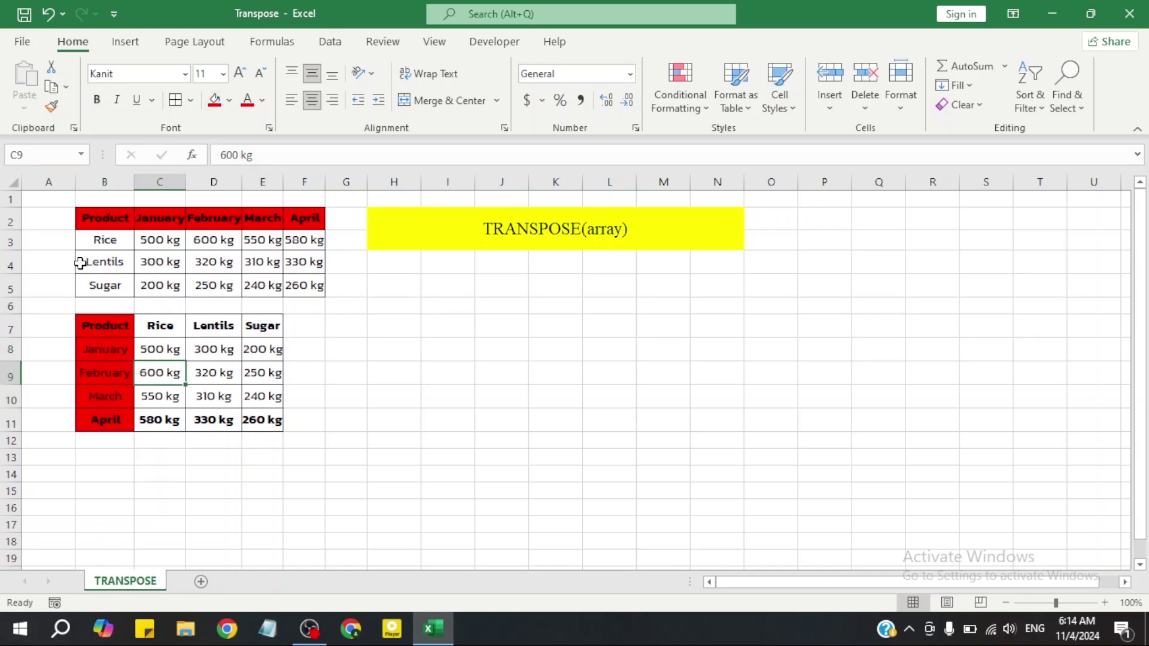
Step: Fill the source table's Lentils row B4:F4 and the transposed Lentils column D7:D11 with standard orange
{"action": "left_click_drag", "start_coordinate": [80, 263], "coordinate": [306, 262]}
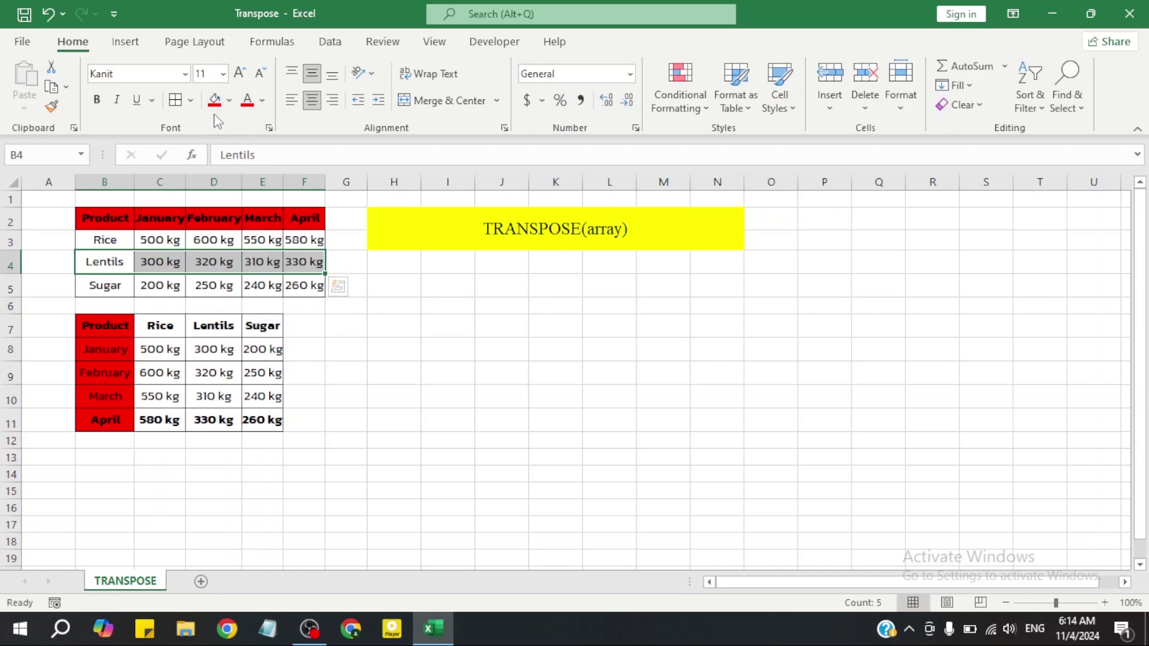
{"action": "left_click", "coordinate": [229, 100]}
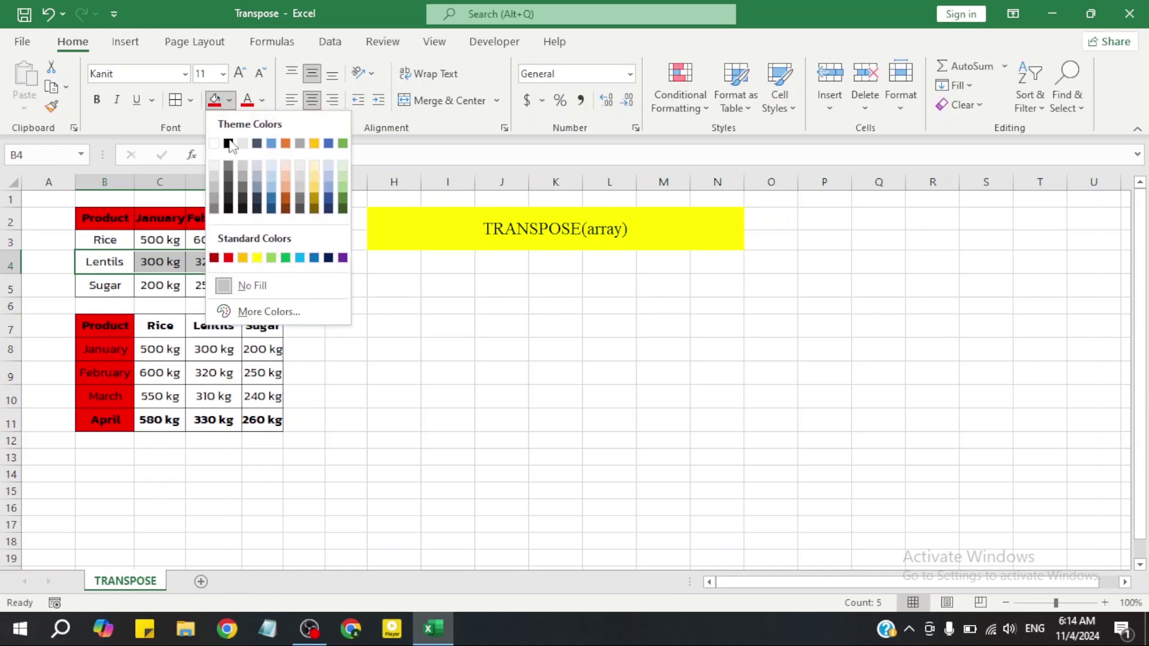
{"action": "left_click", "coordinate": [243, 259]}
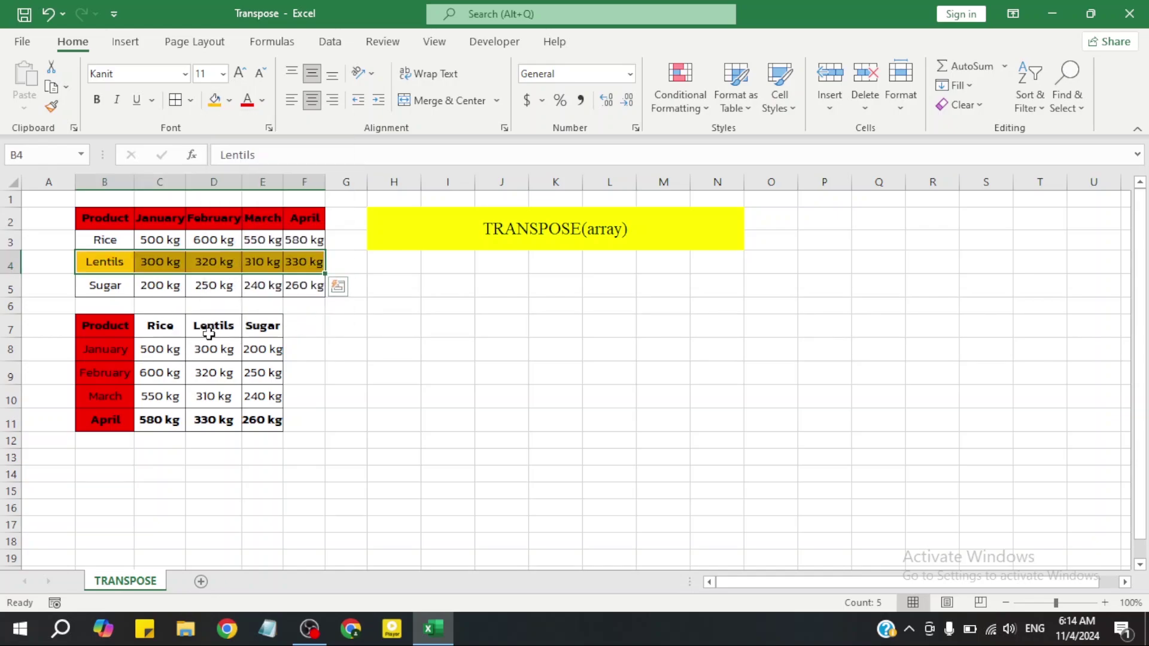
{"action": "left_click_drag", "start_coordinate": [208, 333], "coordinate": [207, 426]}
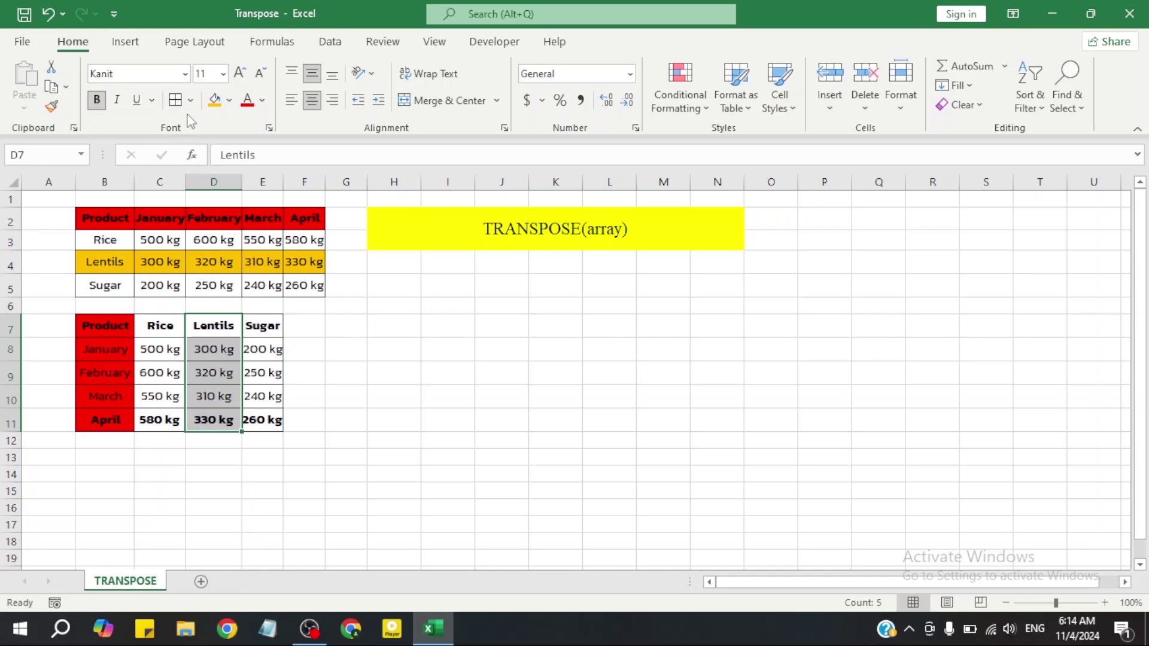
{"action": "left_click", "coordinate": [214, 100]}
{"action": "left_click", "coordinate": [266, 360]}
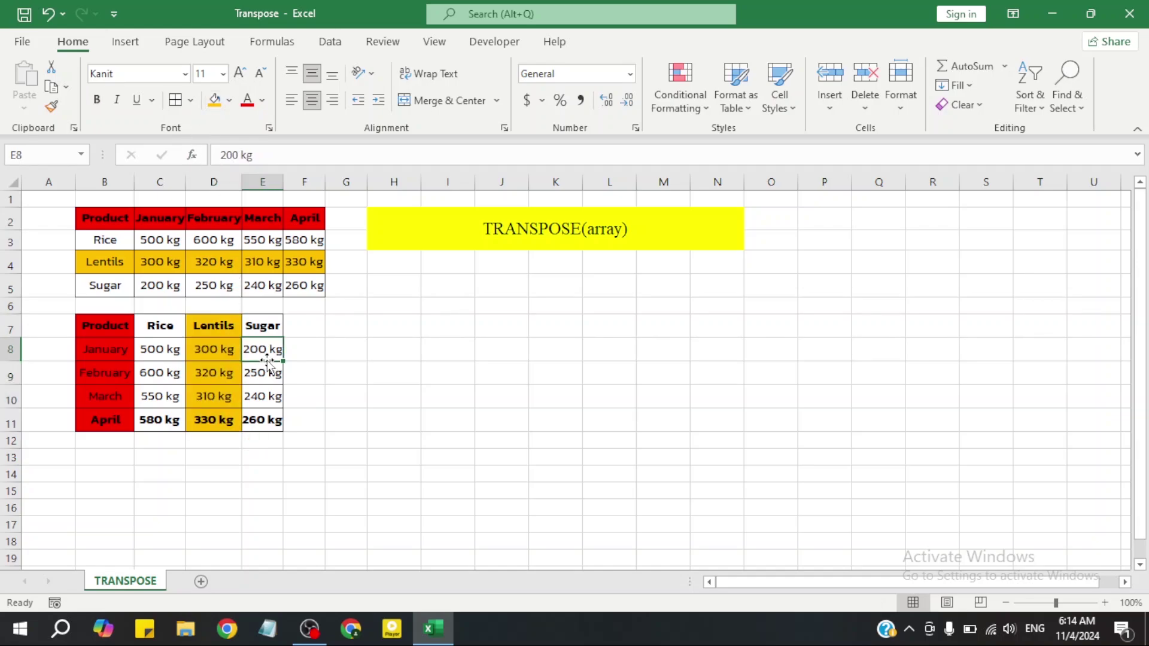
Step: Fill the source table's Sugar row B5:F5 and the transposed Sugar column E7:E11 with yellow
{"action": "left_click_drag", "start_coordinate": [91, 289], "coordinate": [321, 287]}
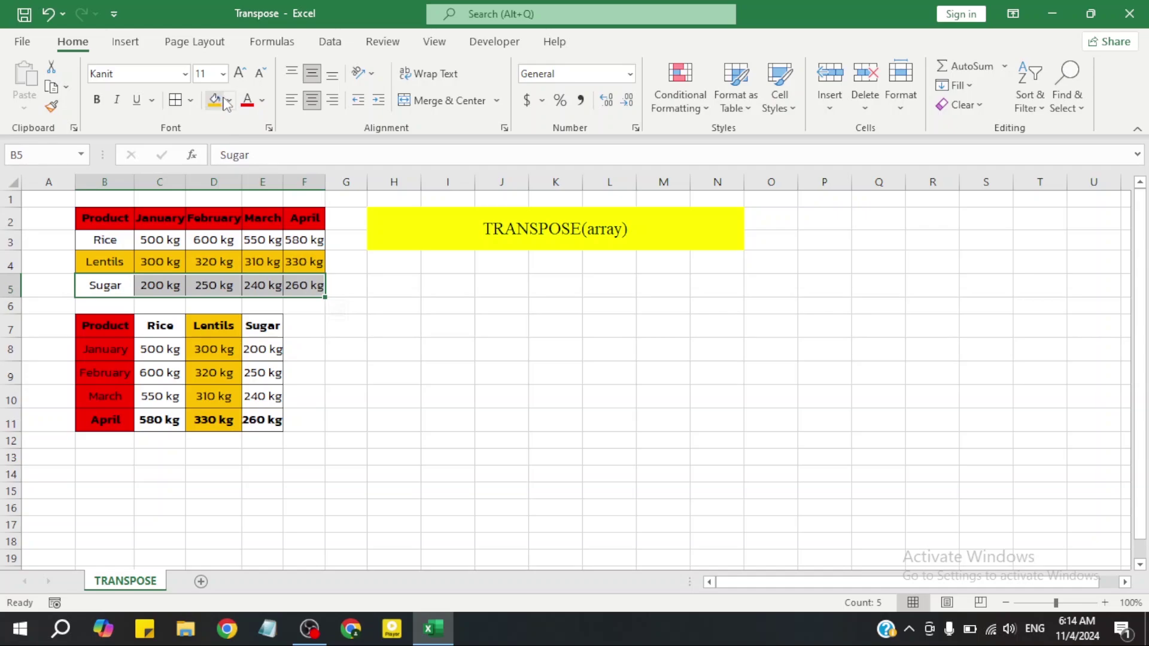
{"action": "left_click", "coordinate": [228, 100]}
{"action": "left_click", "coordinate": [311, 255]}
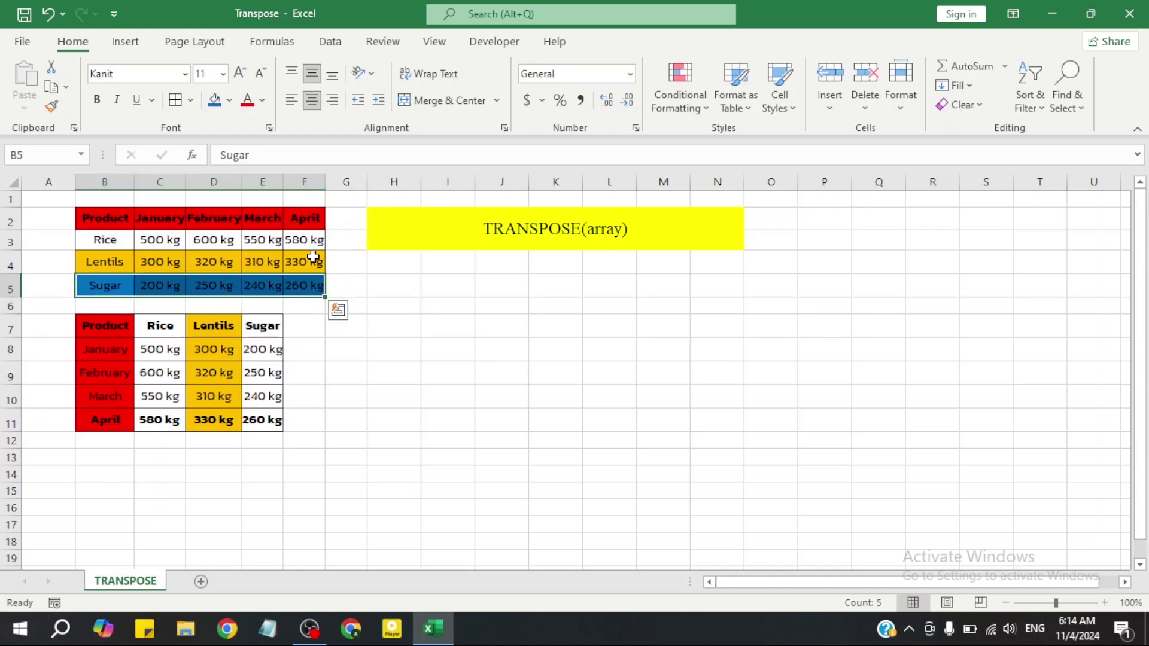
{"action": "left_click", "coordinate": [229, 101]}
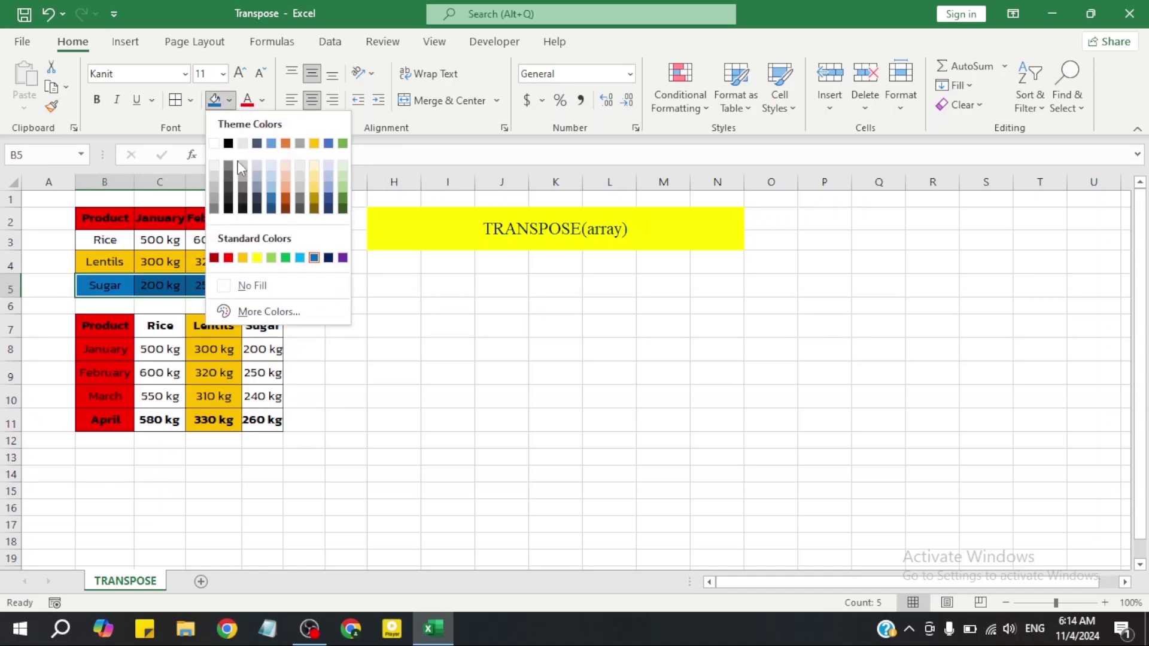
{"action": "left_click", "coordinate": [258, 259]}
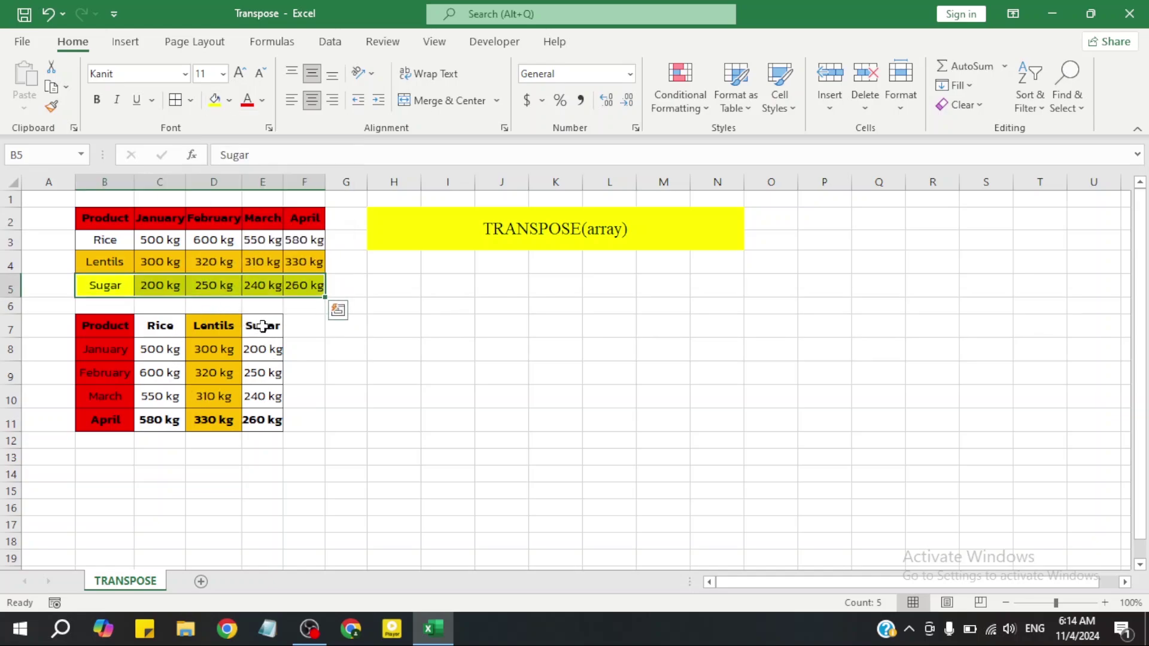
{"action": "left_click_drag", "start_coordinate": [263, 326], "coordinate": [263, 435]}
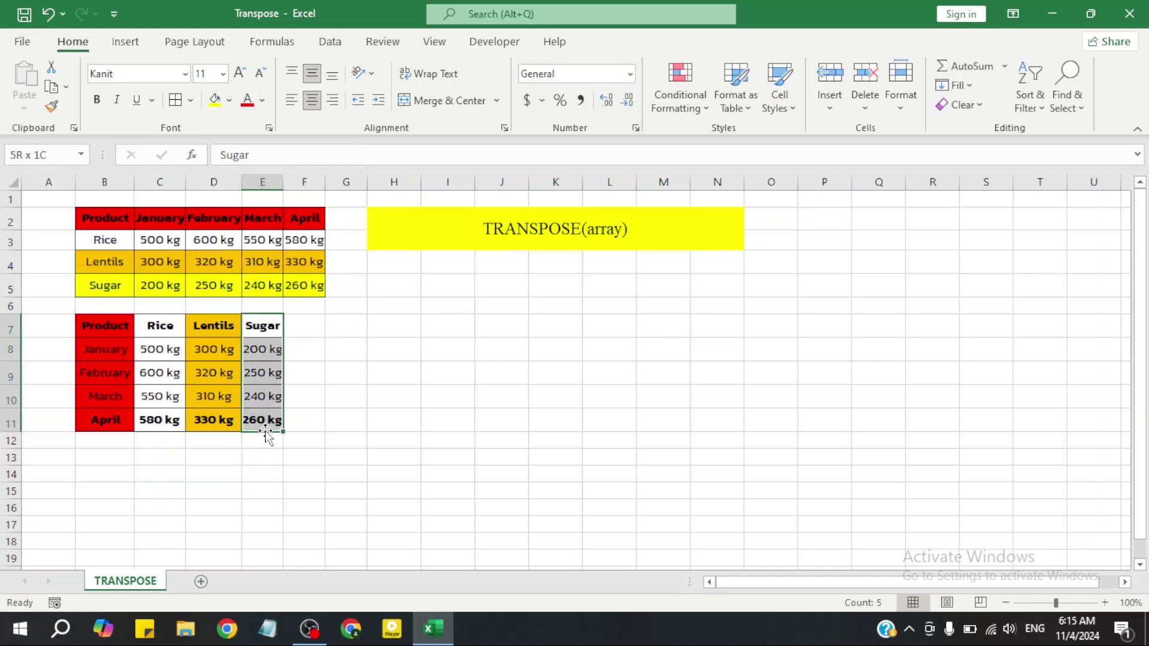
{"action": "left_click", "coordinate": [216, 107]}
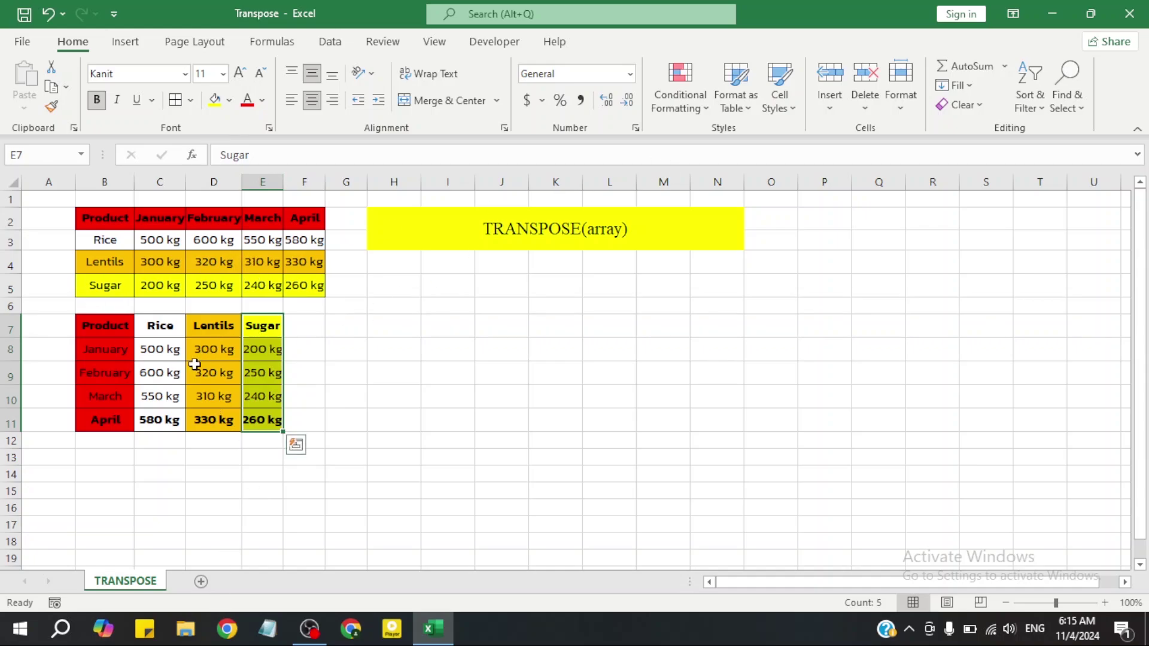
{"action": "left_click", "coordinate": [177, 367]}
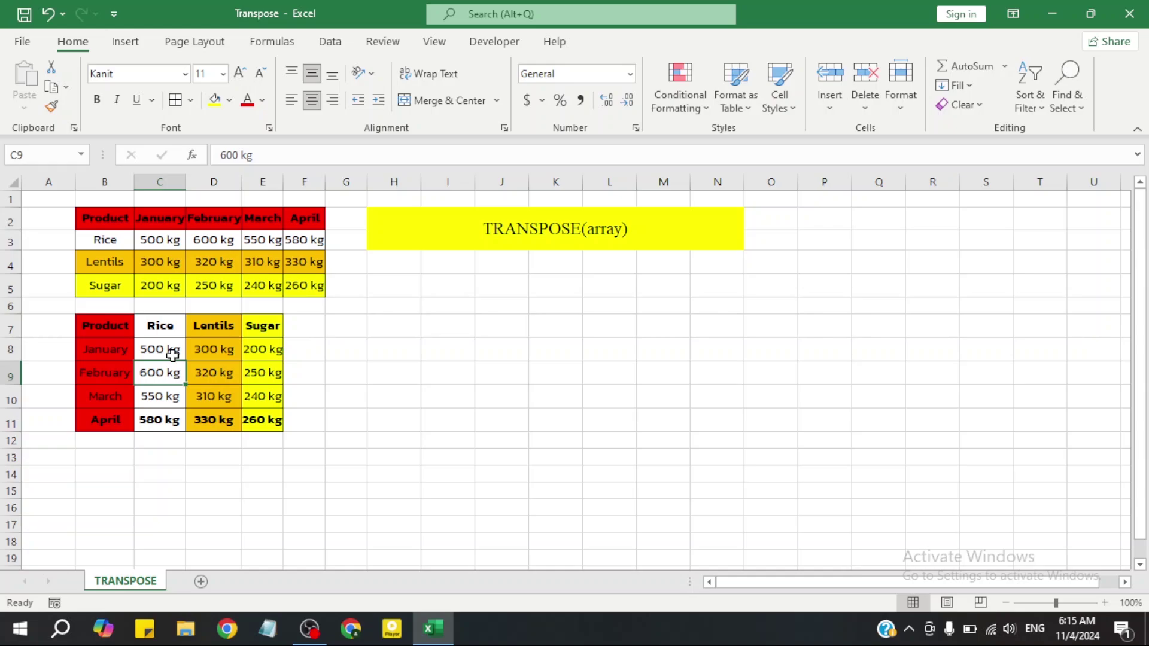
{"action": "left_click", "coordinate": [441, 374]}
{"action": "left_click", "coordinate": [120, 225]}
{"action": "left_click", "coordinate": [157, 395]}
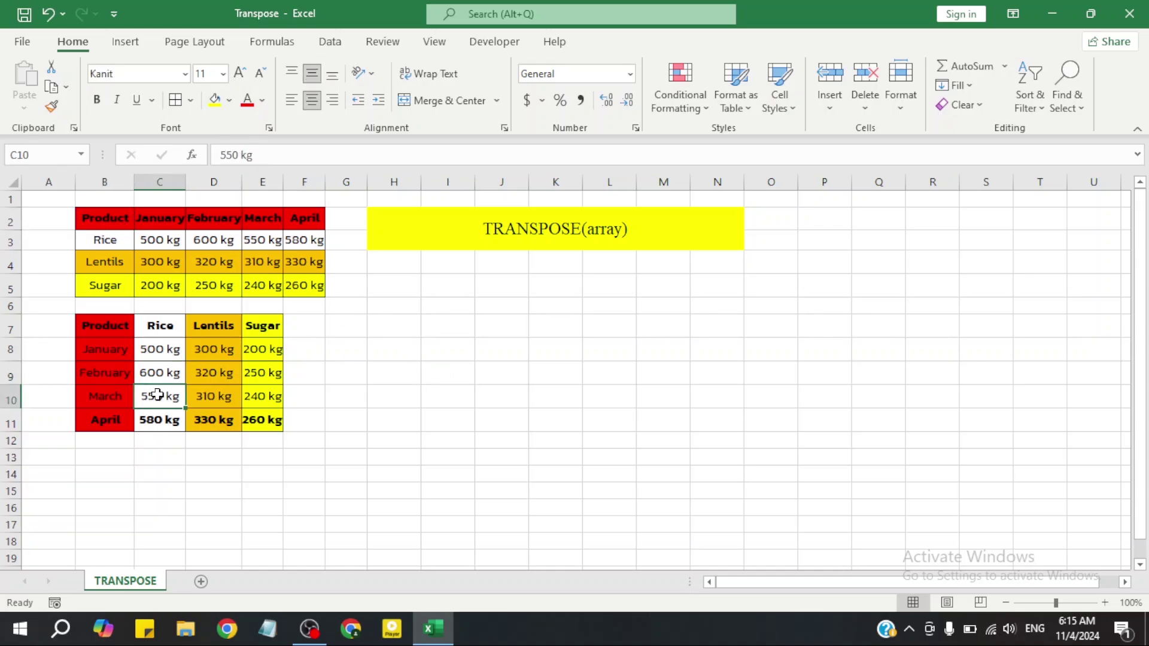
Step: Enter the formula =TRANSPOSE(B2:F5) in cell J7 to output the whole source table with rows and columns swapped
{"action": "left_click", "coordinate": [492, 328]}
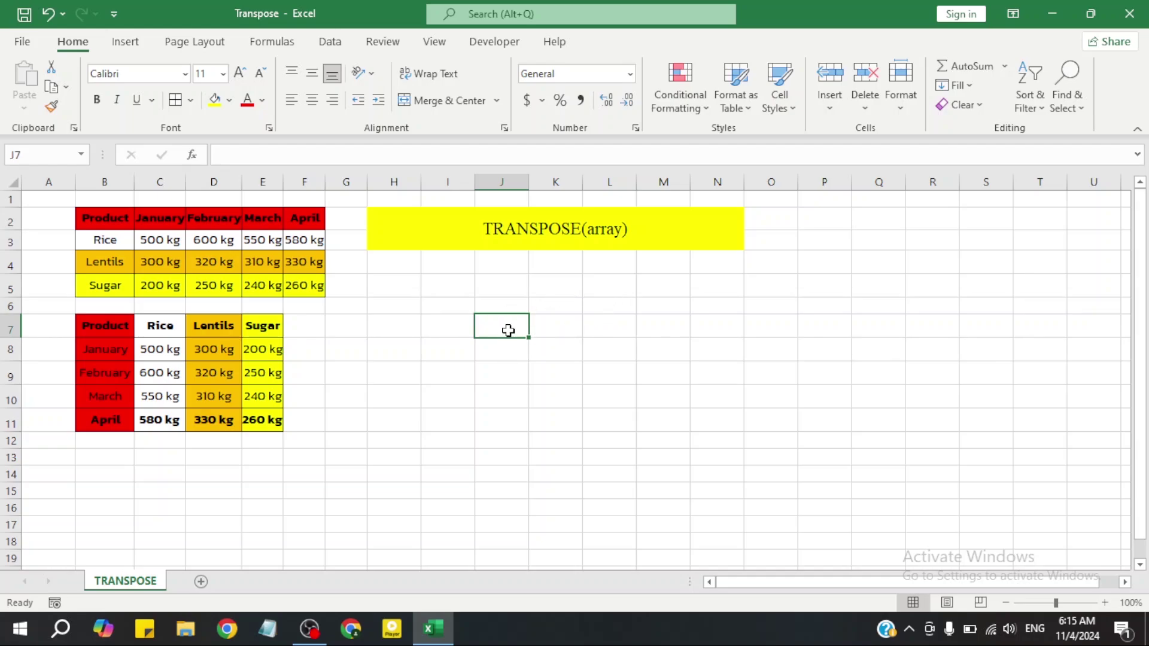
{"action": "type", "text": "="}
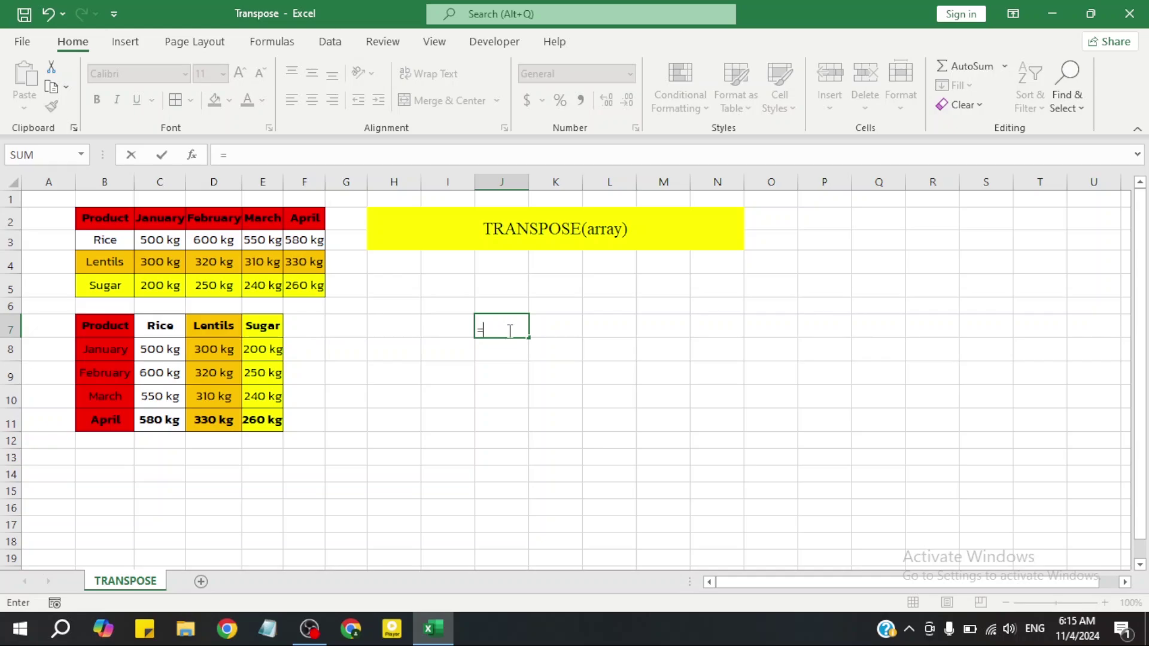
{"action": "type", "text": "TRAN"}
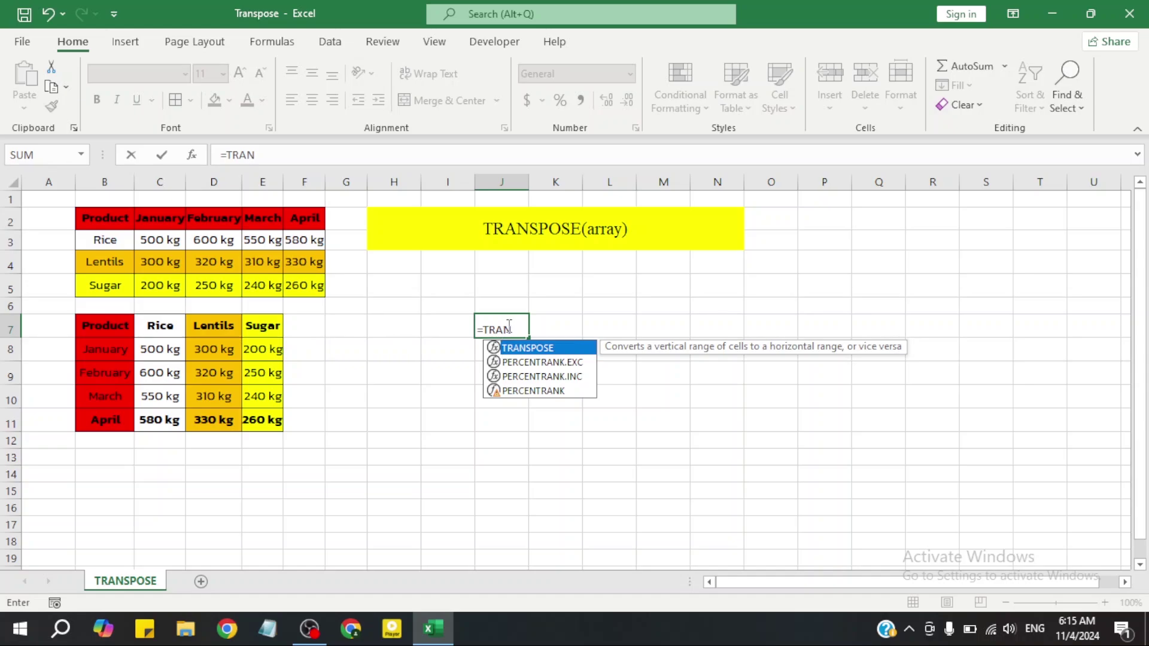
{"action": "key", "text": "BackSpace"}
{"action": "key", "text": "BackSpace"}
{"action": "key", "text": "BackSpace"}
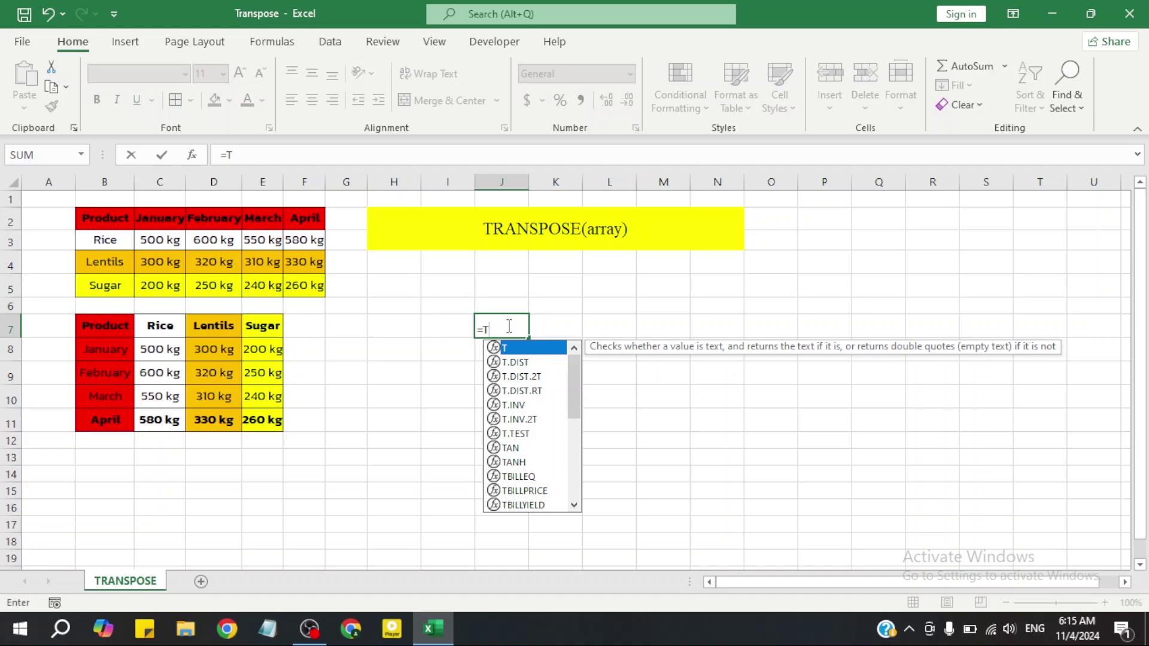
{"action": "type", "text": "R"}
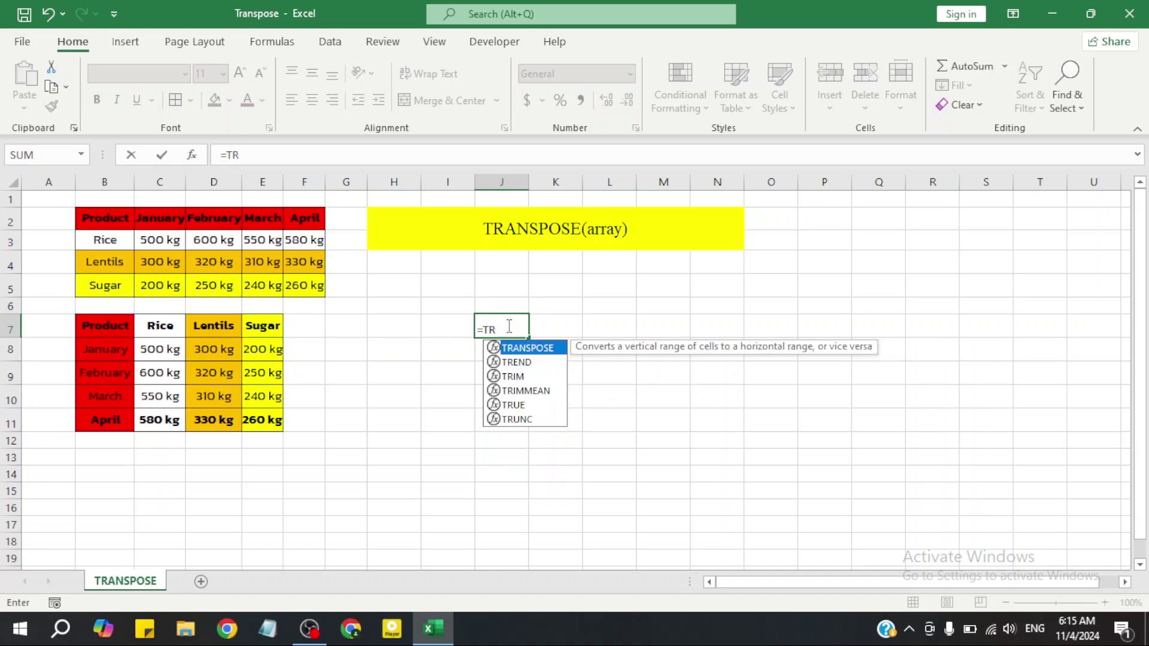
{"action": "type", "text": "A"}
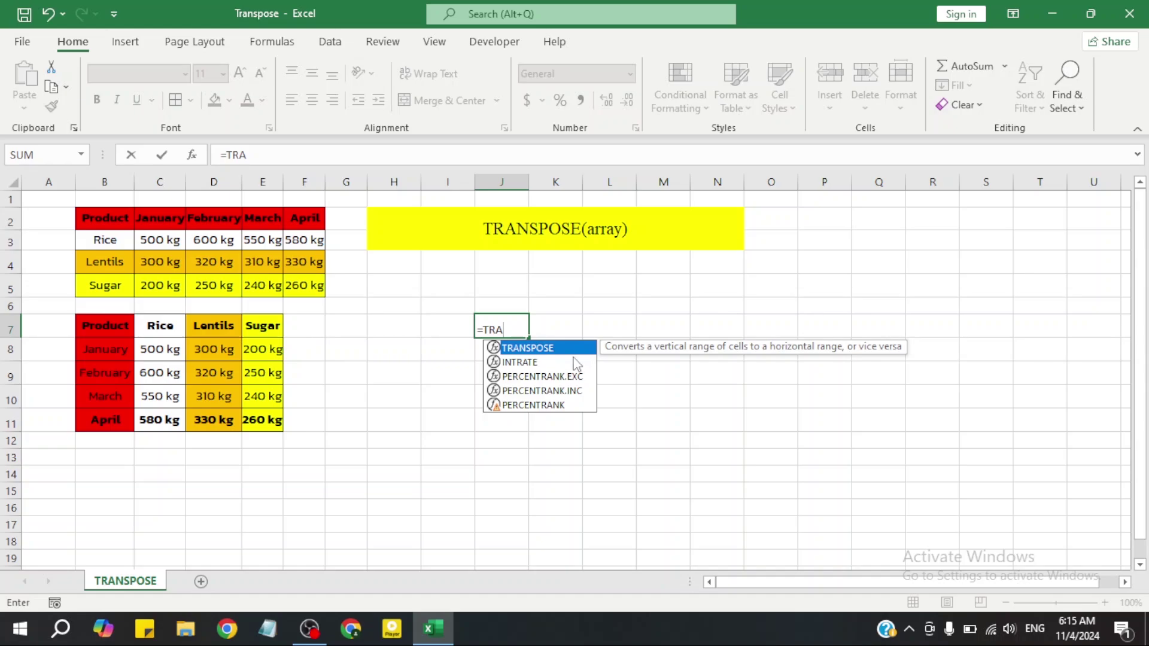
{"action": "double_click", "coordinate": [539, 348]}
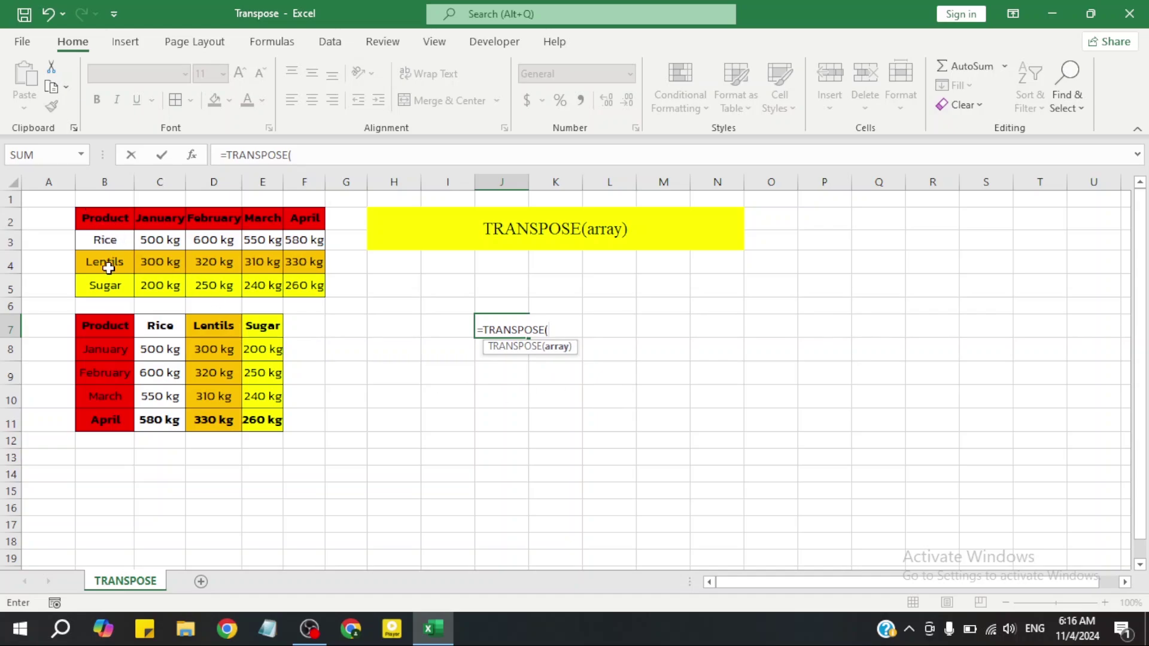
{"action": "left_click_drag", "start_coordinate": [112, 218], "coordinate": [304, 285]}
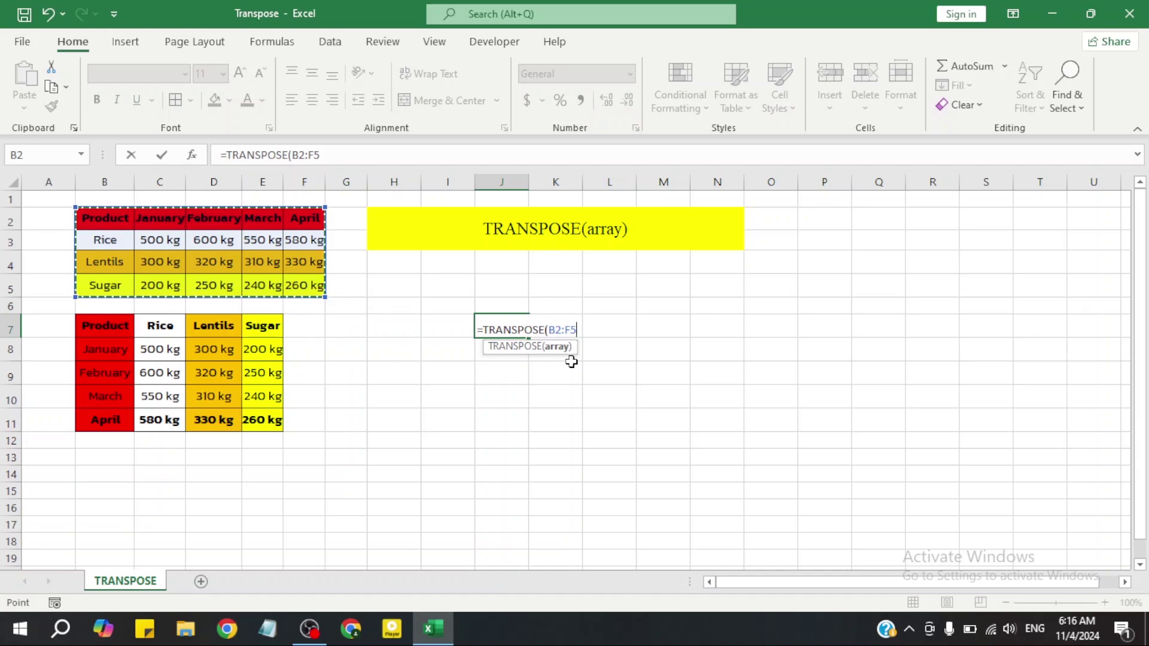
{"action": "type", "text": ")"}
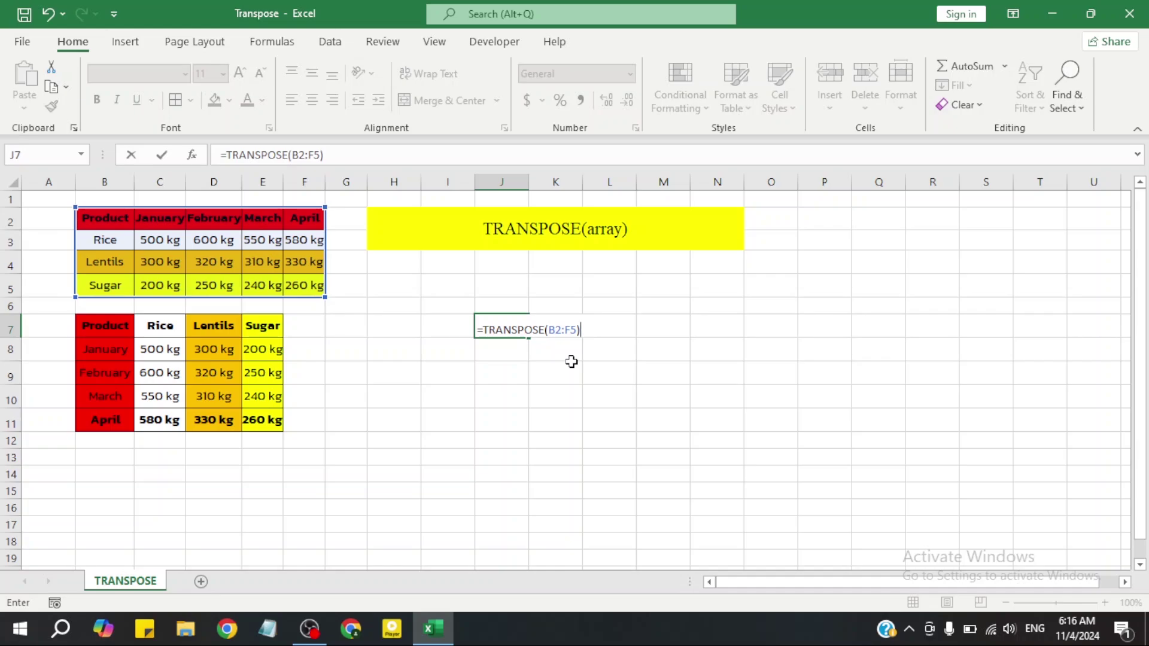
{"action": "key", "text": "Return"}
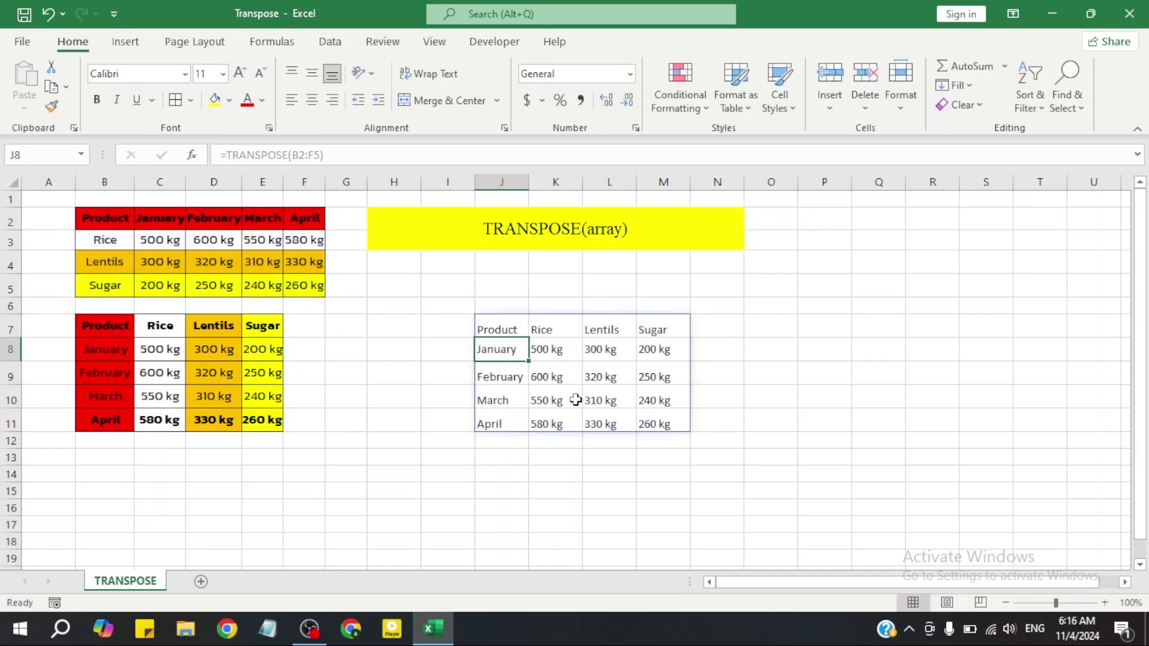
Step: Center the text of the formula output in J7:M11 horizontally and align it to the middle vertically
{"action": "left_click", "coordinate": [647, 390]}
{"action": "left_click_drag", "start_coordinate": [89, 327], "coordinate": [263, 419]}
{"action": "left_click_drag", "start_coordinate": [486, 333], "coordinate": [667, 423]}
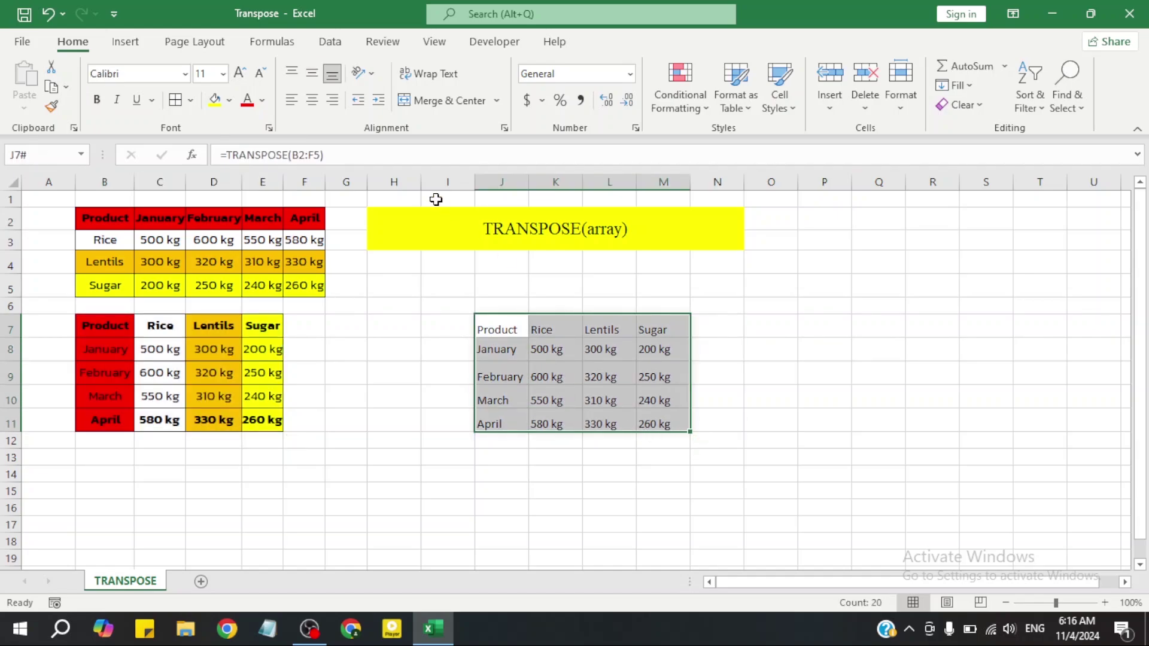
{"action": "left_click", "coordinate": [312, 100]}
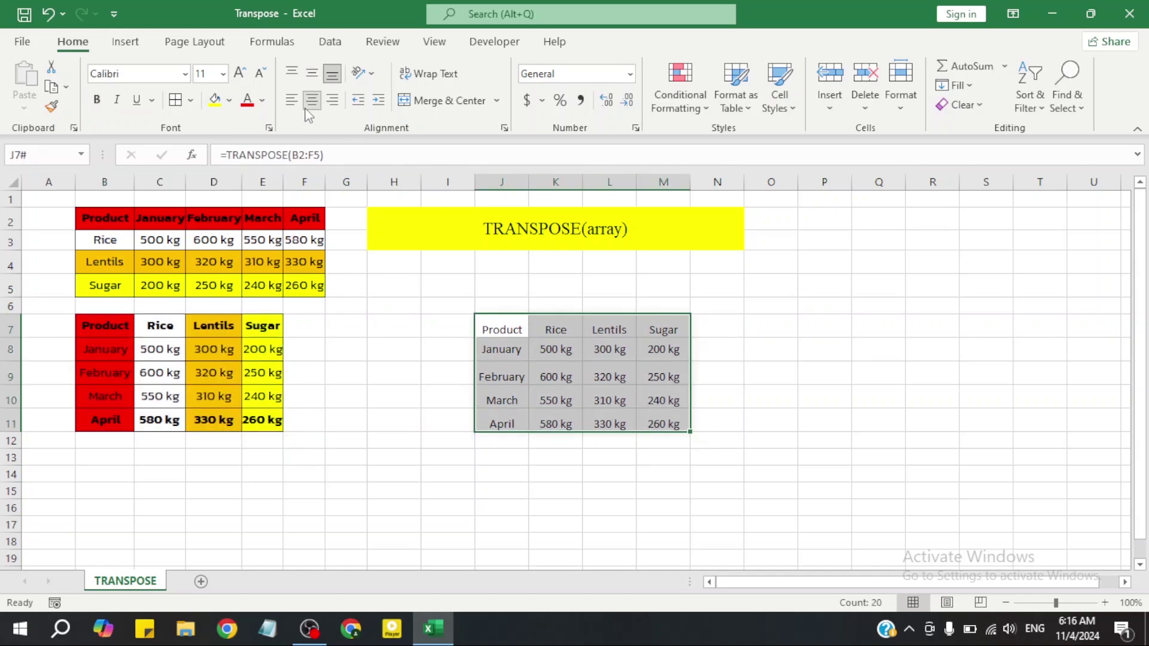
{"action": "left_click", "coordinate": [311, 78]}
Step: Fill the formula output in J7:M11 with a dark shade of theme orange
{"action": "left_click", "coordinate": [229, 100]}
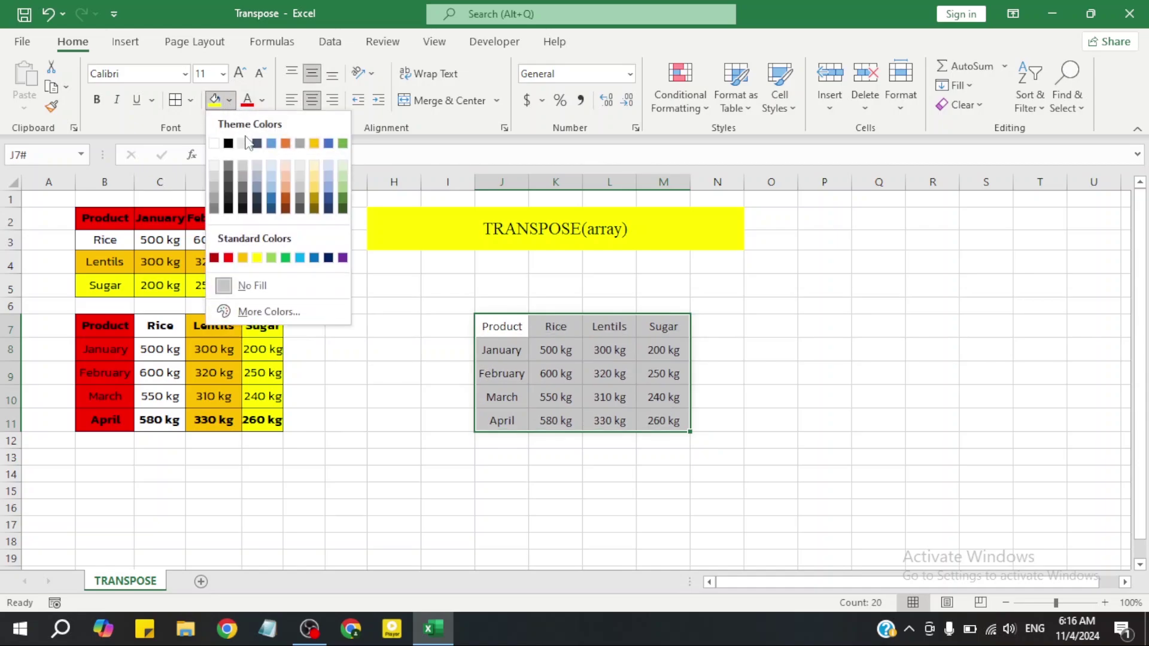
{"action": "left_click", "coordinate": [288, 201]}
{"action": "left_click", "coordinate": [606, 378]}
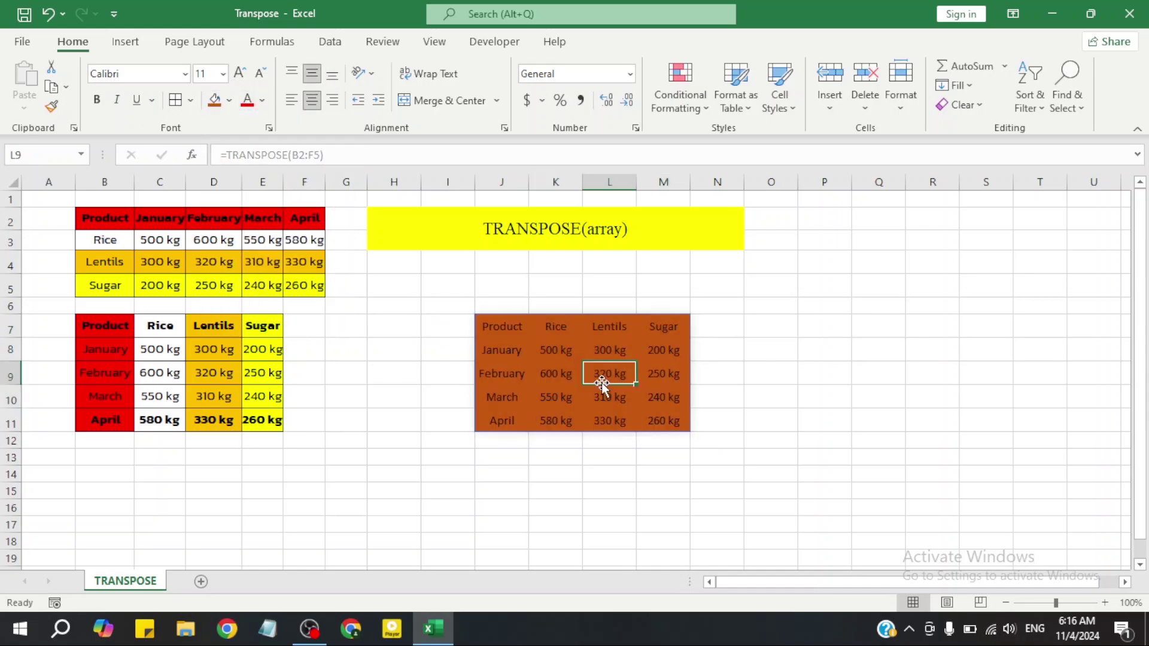
{"action": "left_click", "coordinate": [769, 396]}
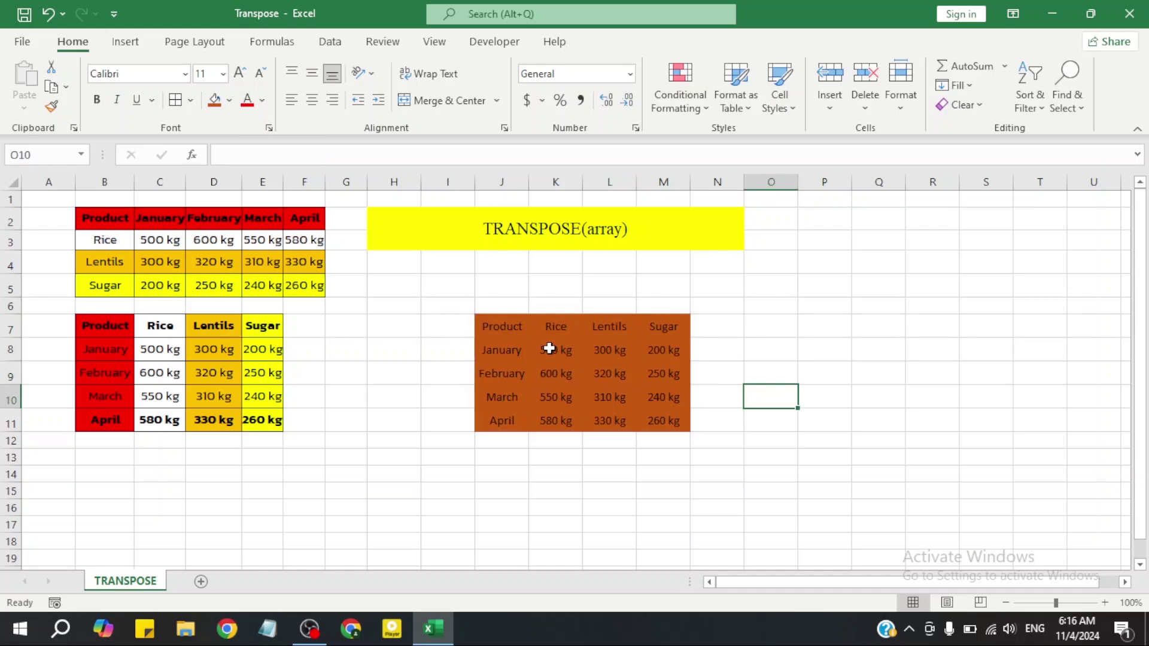
Step: Undo the fill, the vertical middle alignment and the horizontal centering of J7:M11
{"action": "key", "text": "ctrl+z"}
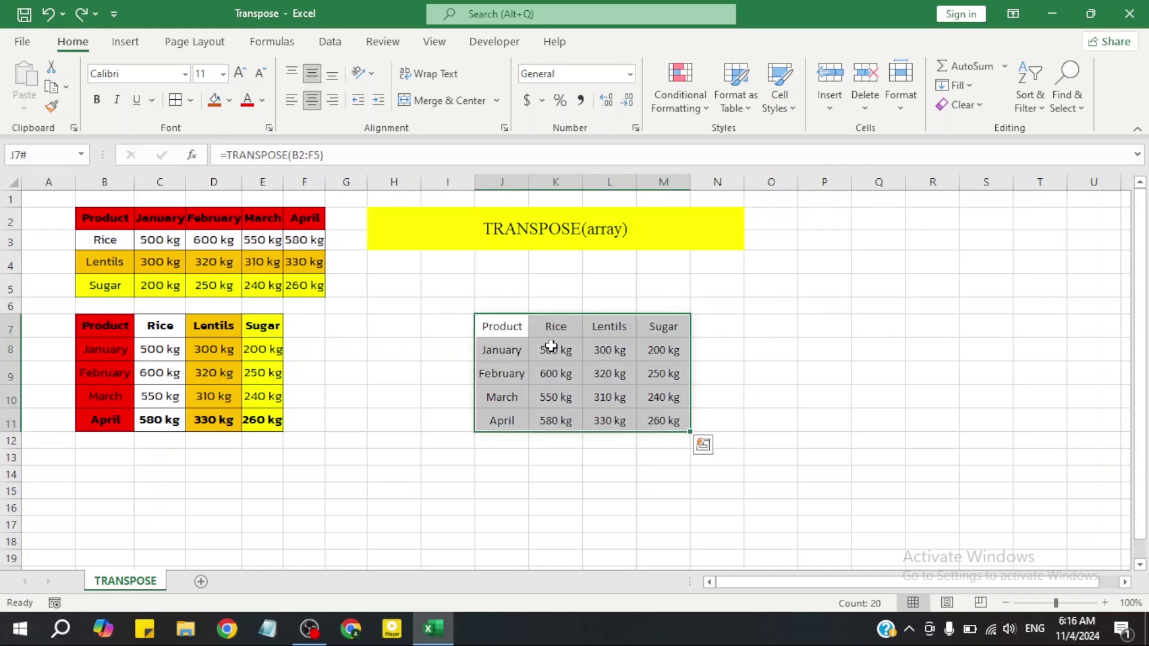
{"action": "key", "text": "ctrl+z"}
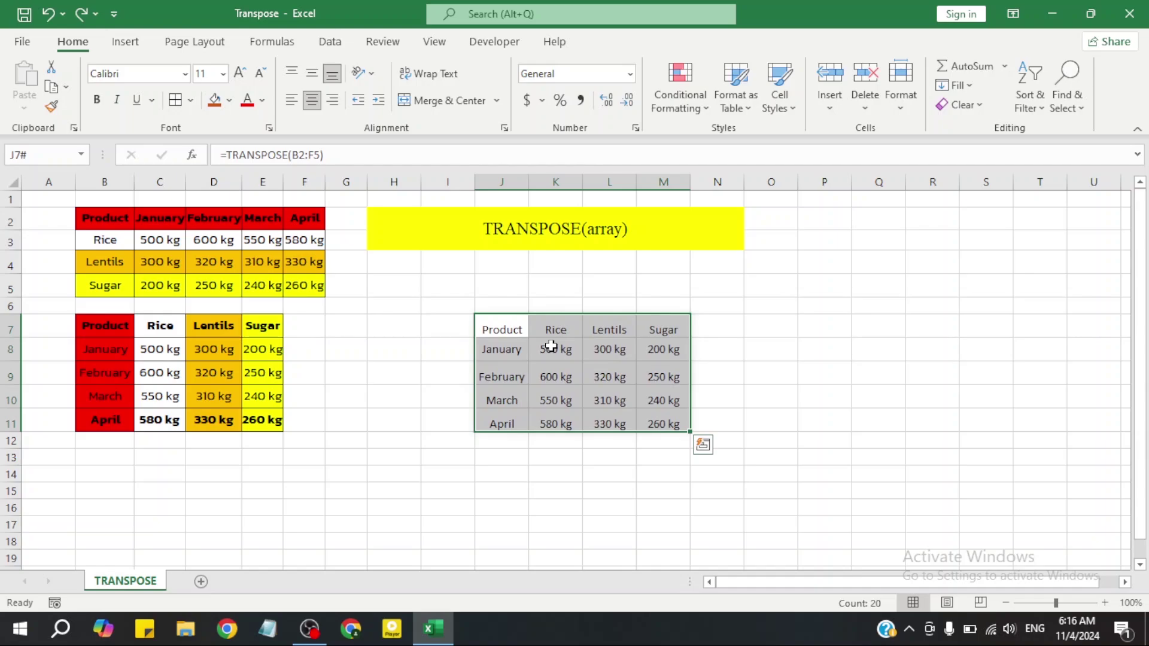
{"action": "key", "text": "ctrl+z"}
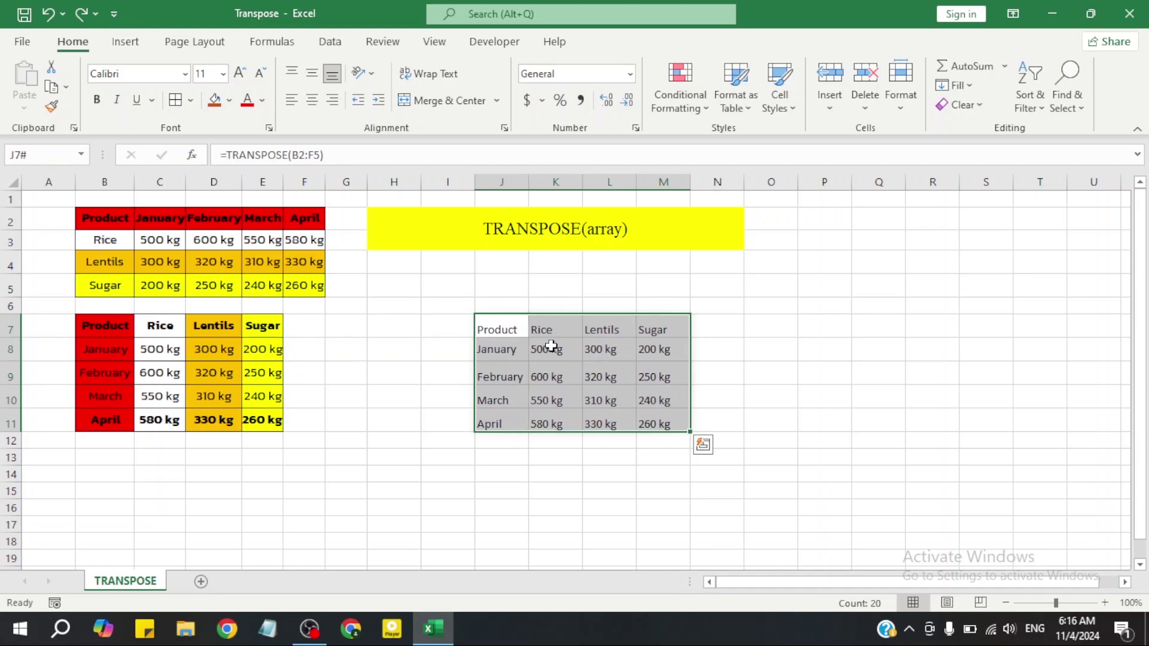
Step: Undo the existing formula in cell J7 and enter =TRANSPOSE(B2:F5) there again, extending the array from B2 to F5
{"action": "key", "text": "ctrl+z"}
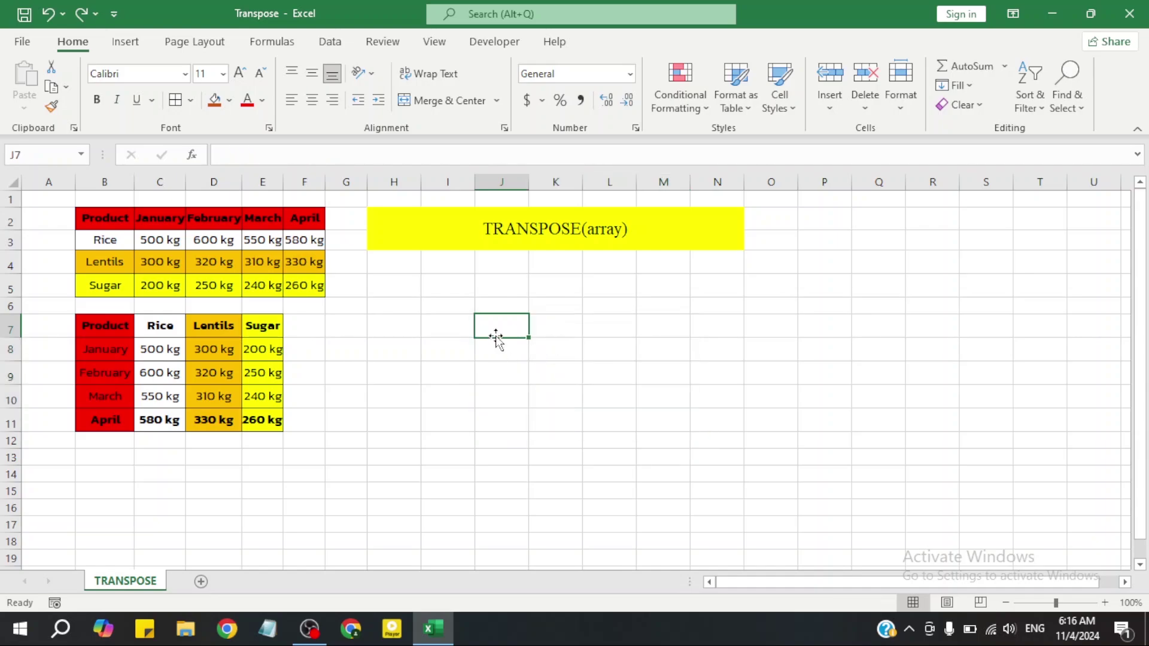
{"action": "type", "text": "=T"}
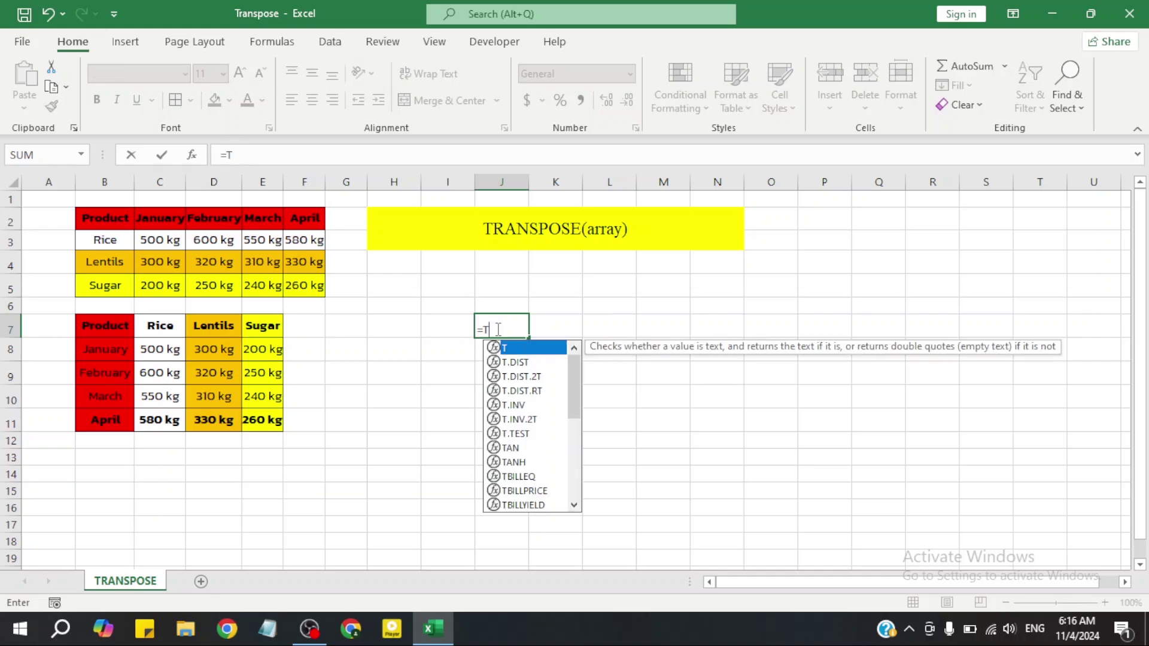
{"action": "type", "text": "RANSPOSE"}
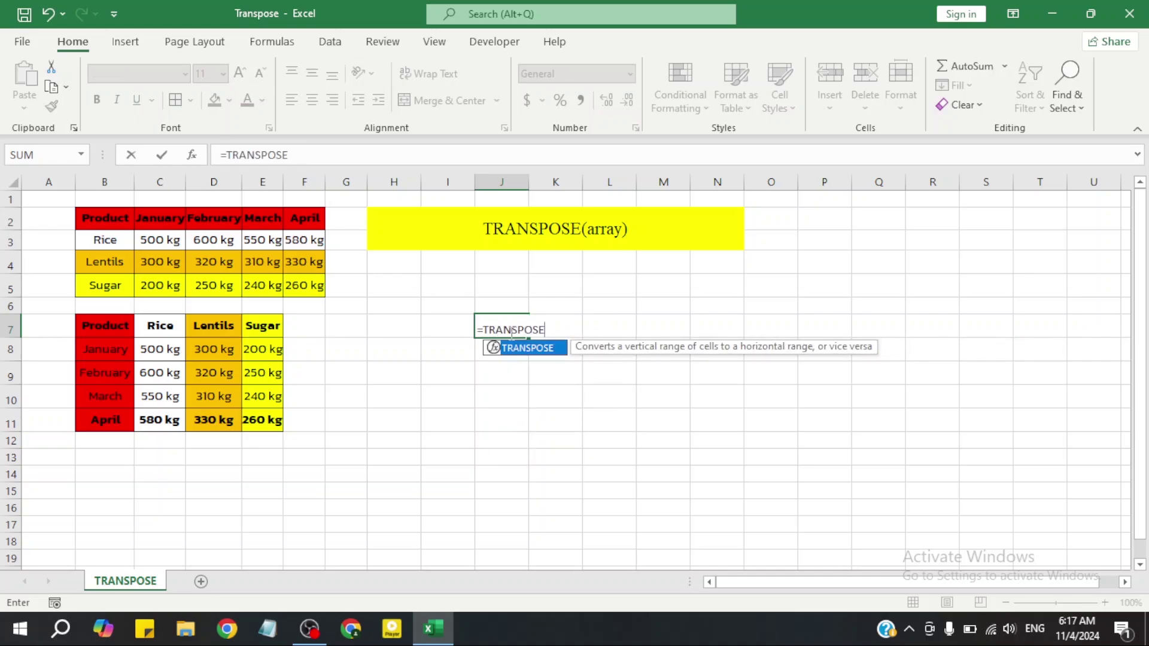
{"action": "double_click", "coordinate": [546, 350]}
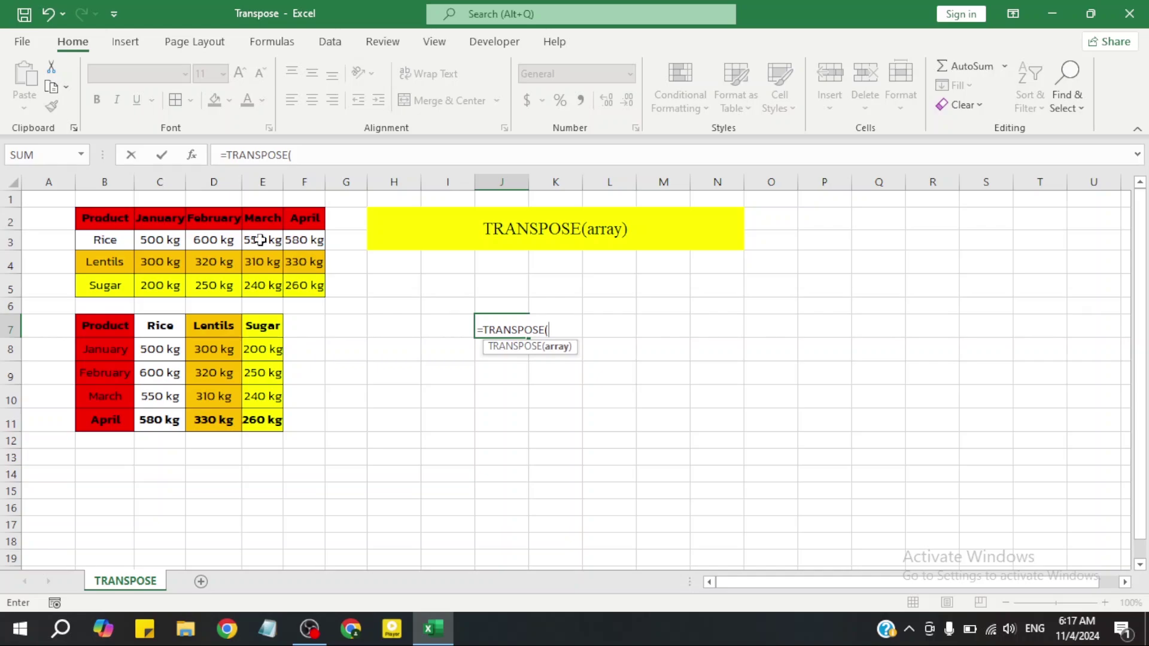
{"action": "left_click", "coordinate": [116, 217]}
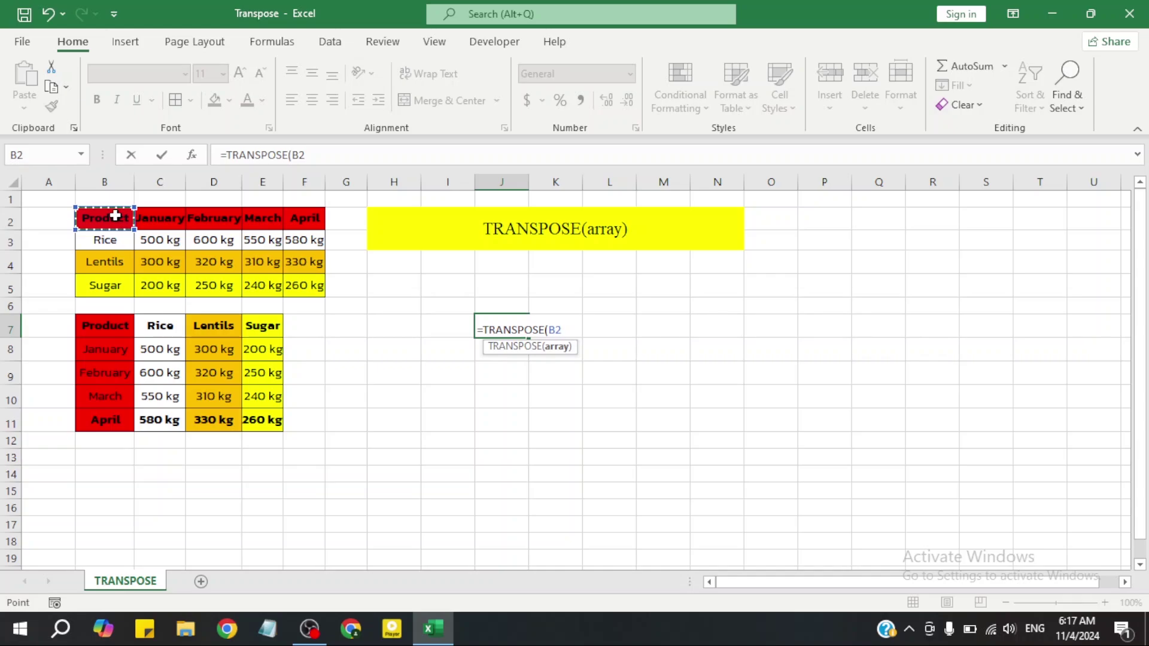
{"action": "key", "text": "F8"}
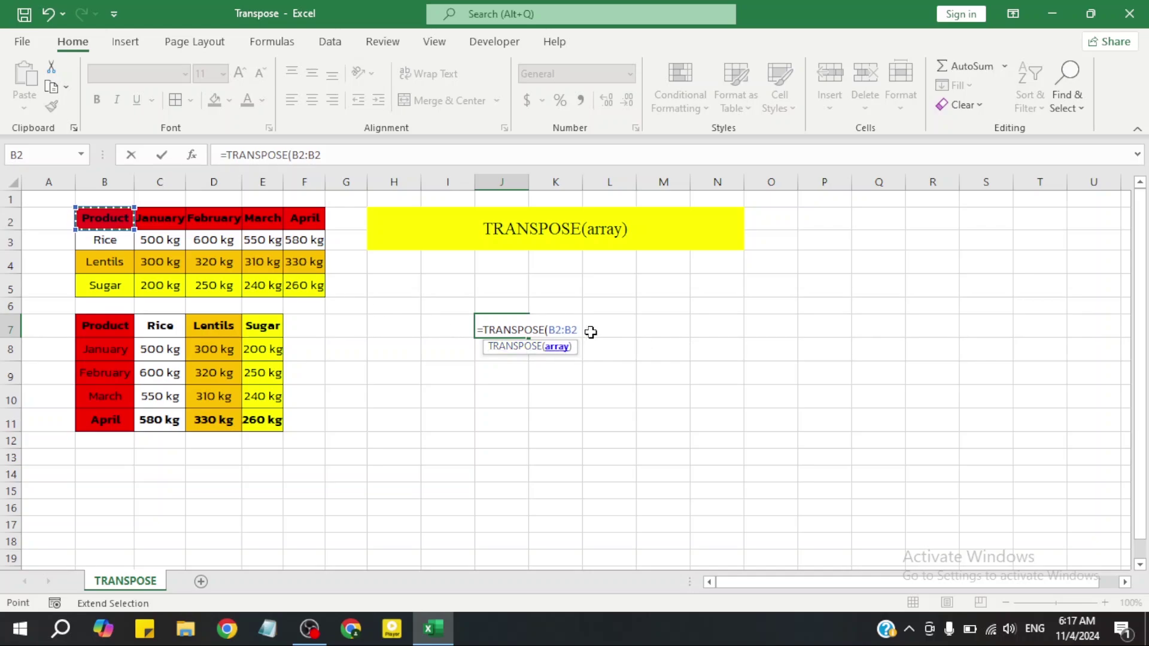
{"action": "left_click", "coordinate": [318, 287], "text": "shift"}
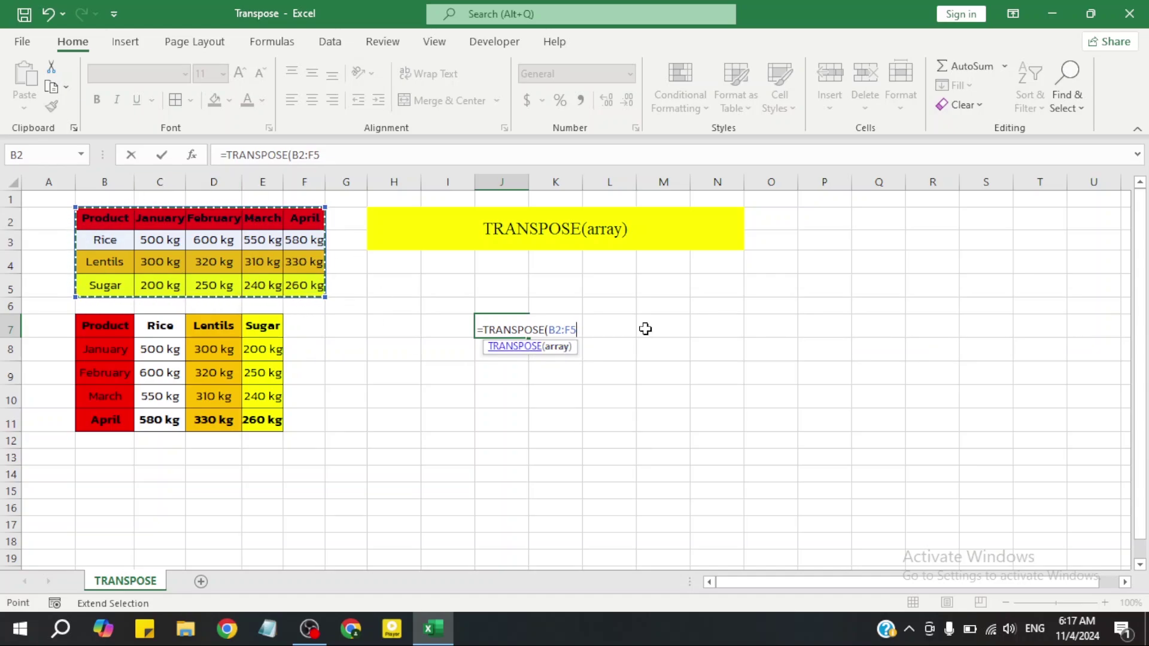
{"action": "type", "text": ")"}
{"action": "key", "text": "Return"}
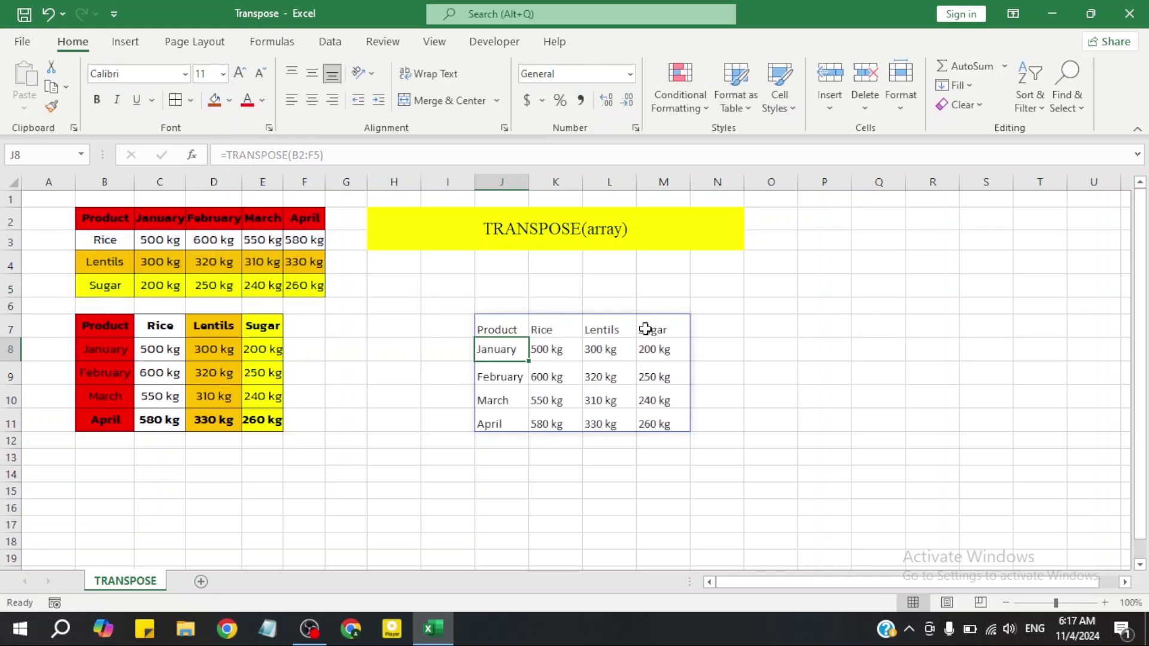
Step: Undo the last formula entry and rebuild =TRANSPOSE(B2:F5) in cell J7, picking the whole source table as the array
{"action": "key", "text": "ctrl+z"}
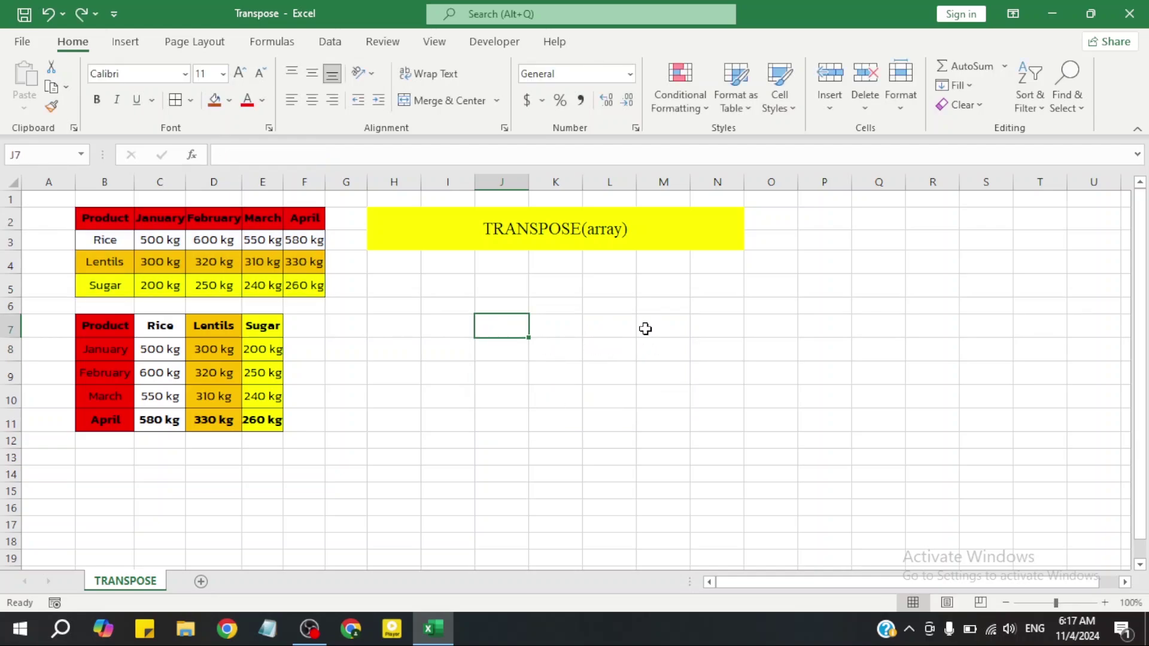
{"action": "type", "text": "=TRA"}
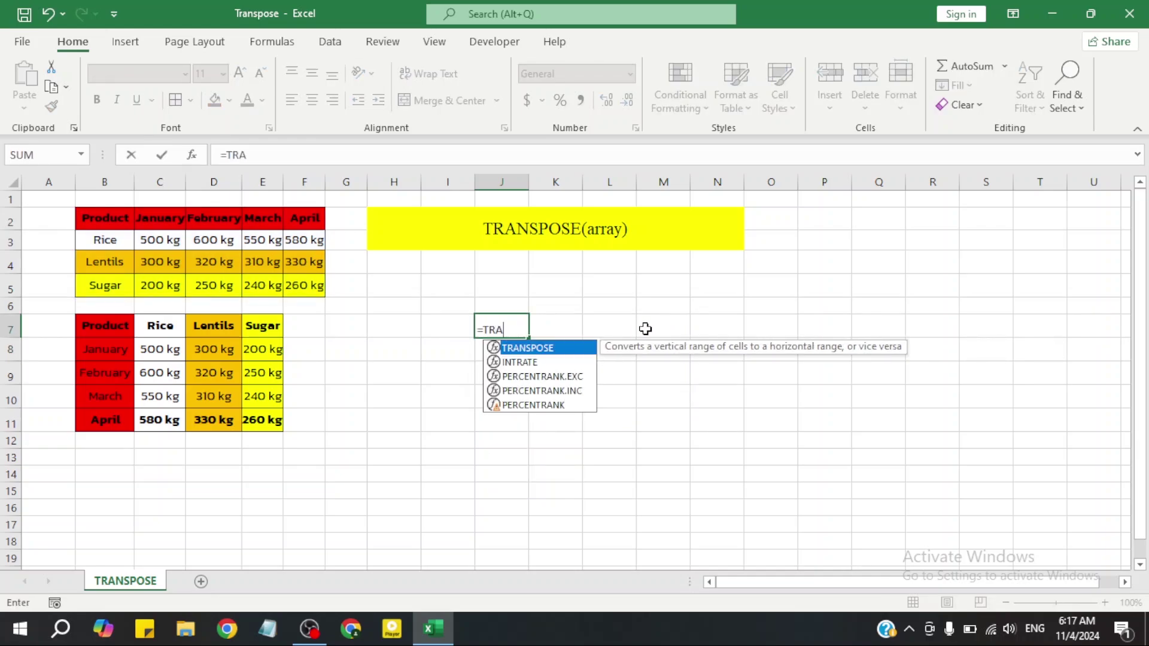
{"action": "type", "text": "NS"}
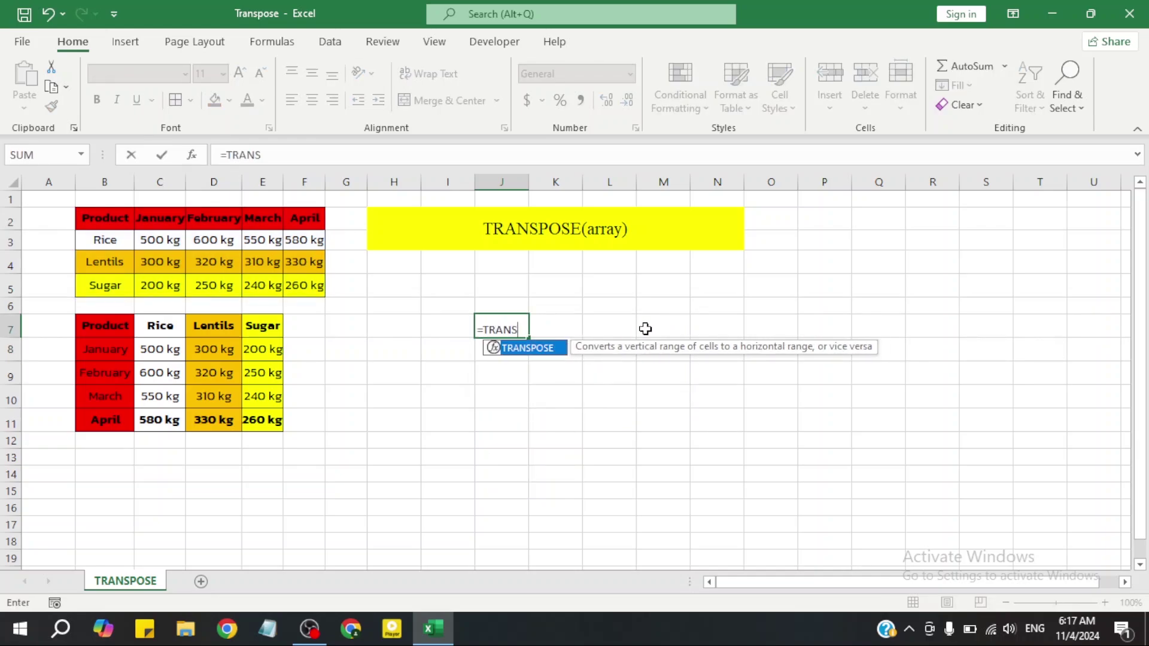
{"action": "double_click", "coordinate": [545, 349]}
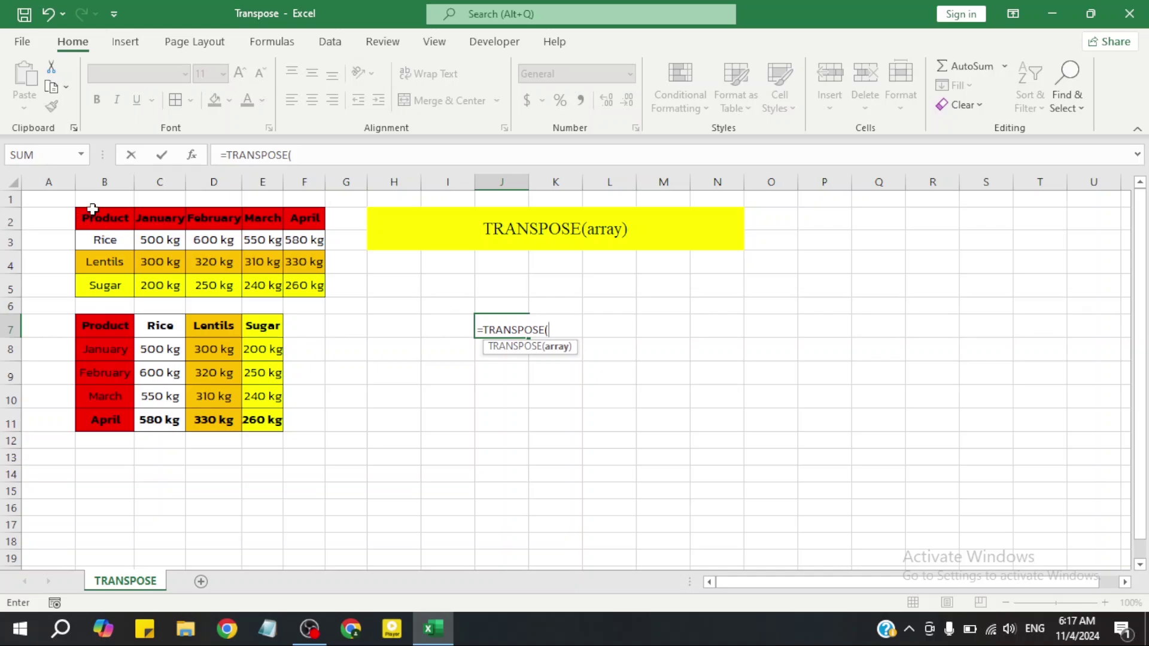
{"action": "left_click_drag", "start_coordinate": [88, 218], "coordinate": [306, 286]}
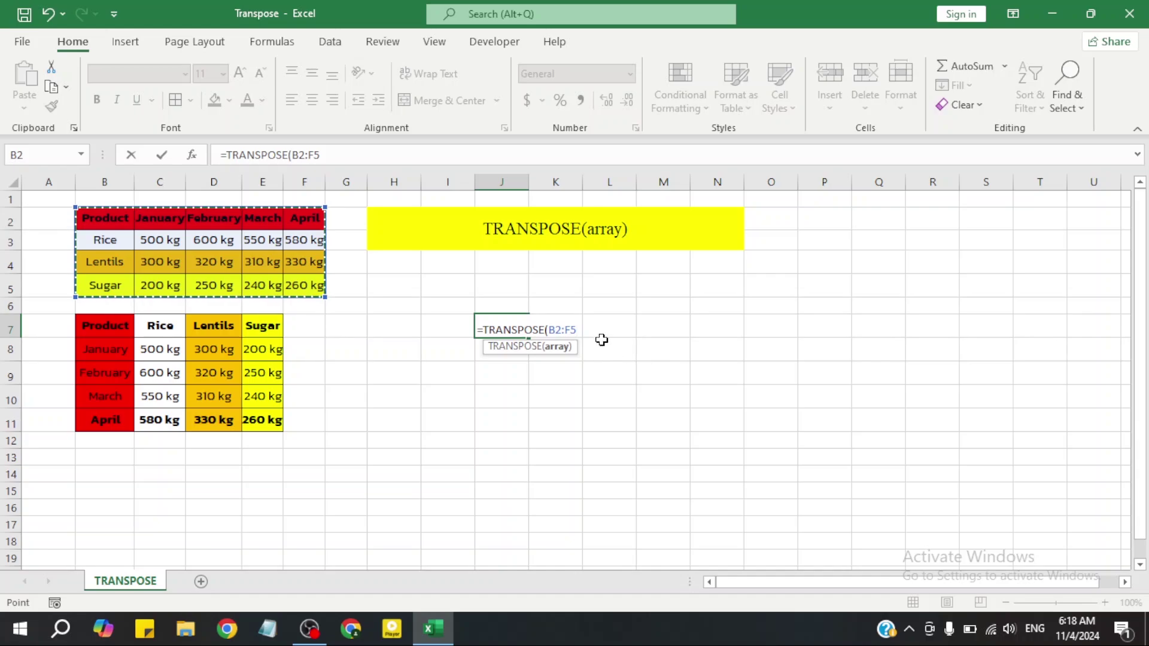
{"action": "type", "text": ")"}
{"action": "key", "text": "Return"}
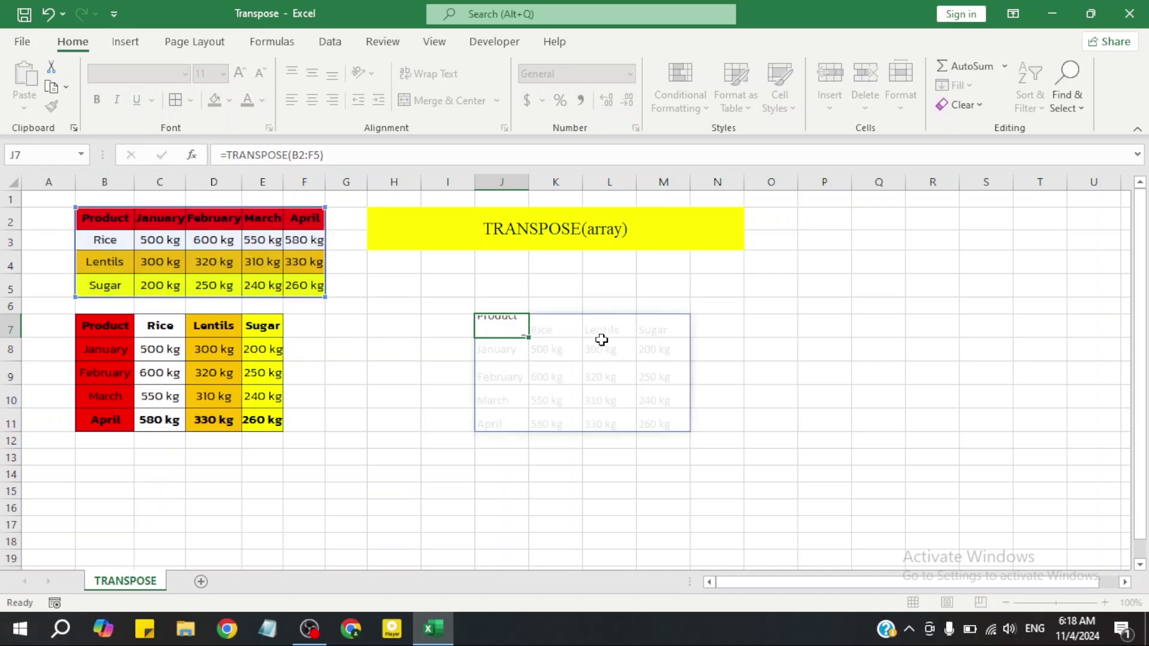
{"action": "left_click_drag", "start_coordinate": [96, 331], "coordinate": [275, 423]}
{"action": "left_click", "coordinate": [385, 463]}
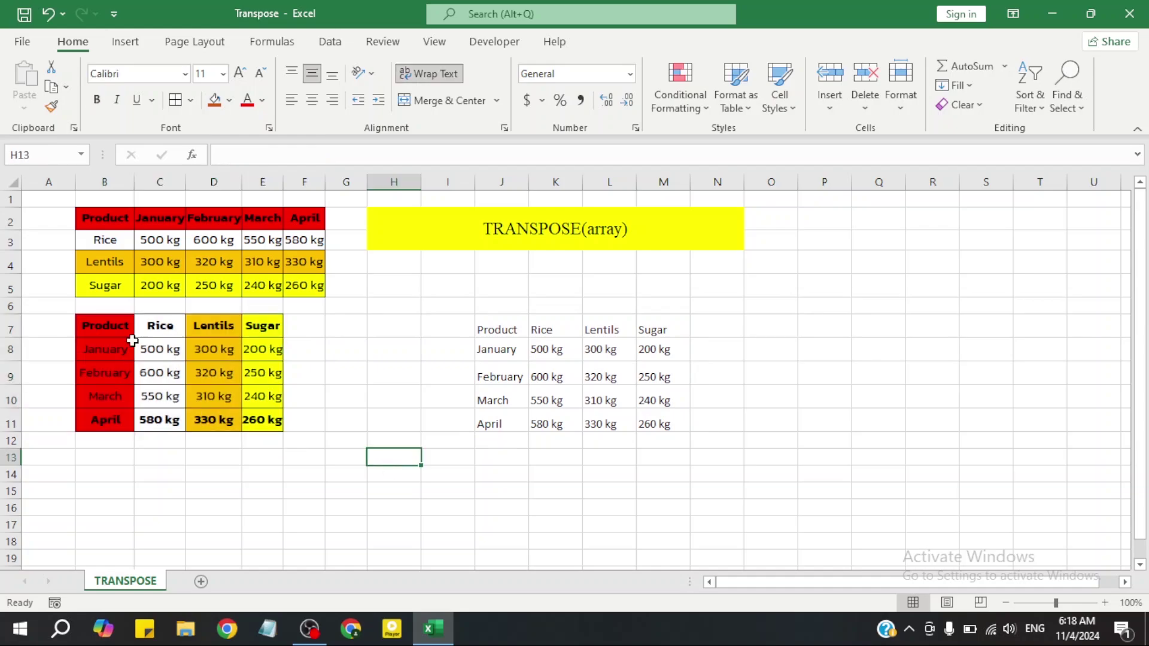
{"action": "scroll", "coordinate": [460, 363], "scroll_direction": "down", "scroll_amount": 2}
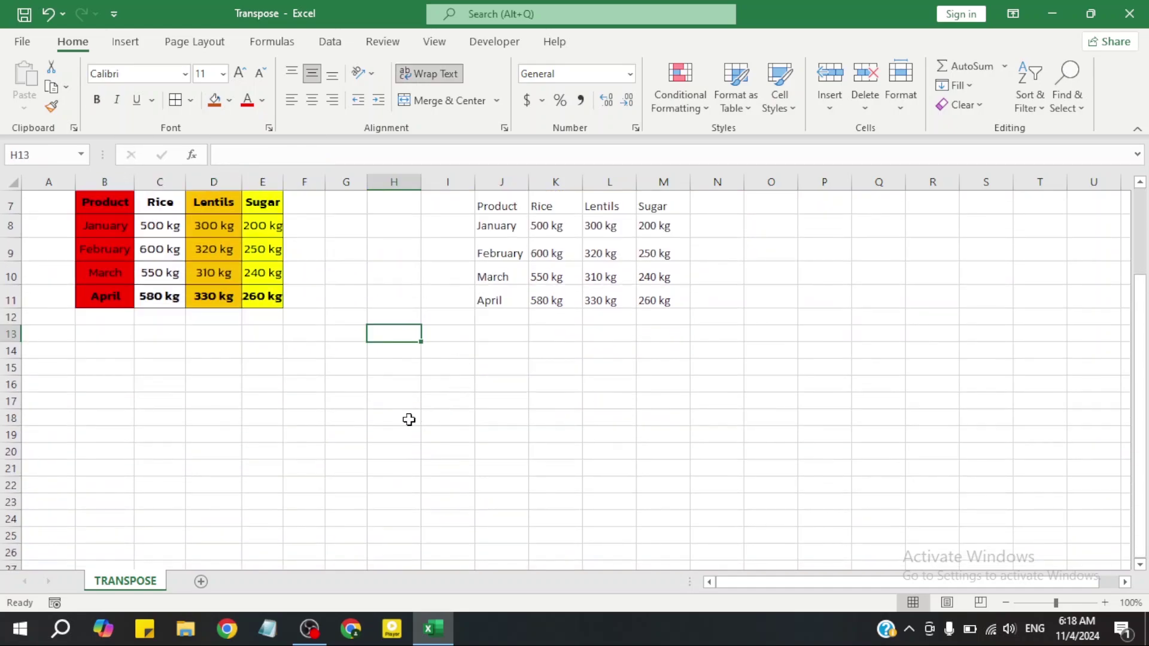
{"action": "scroll", "coordinate": [257, 372], "scroll_direction": "up", "scroll_amount": 1}
{"action": "scroll", "coordinate": [369, 375], "scroll_direction": "up", "scroll_amount": 1}
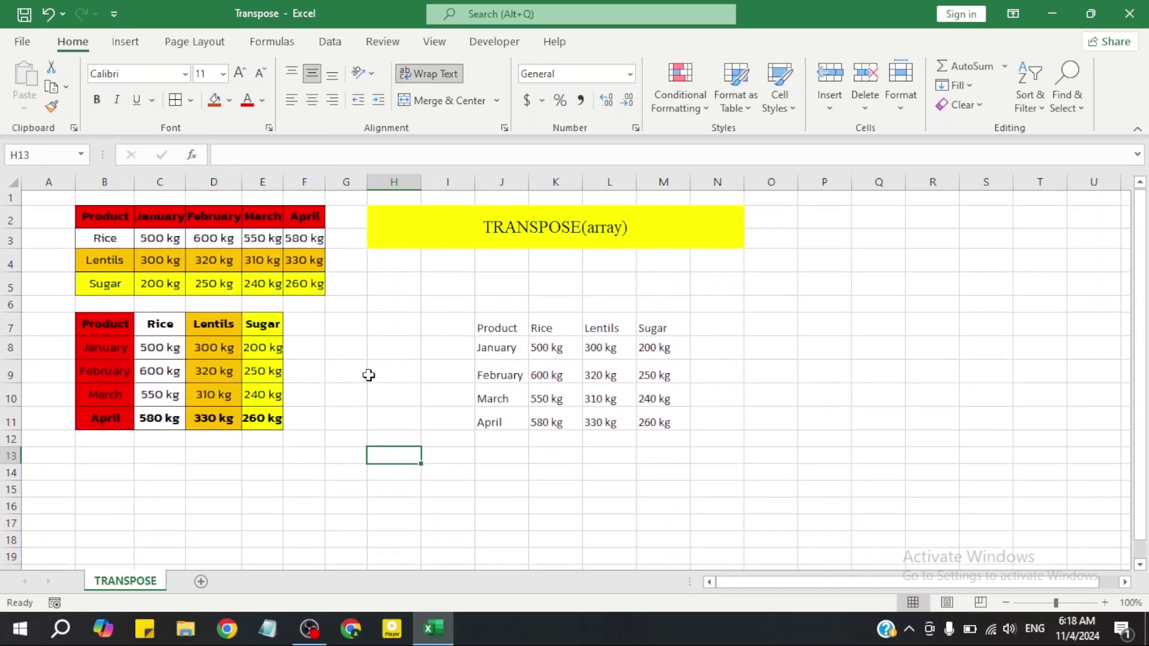
Step: Delete the transposed formula output in J7:M11
{"action": "left_click_drag", "start_coordinate": [503, 327], "coordinate": [656, 419]}
{"action": "key", "text": "Delete"}
{"action": "left_click", "coordinate": [515, 489]}
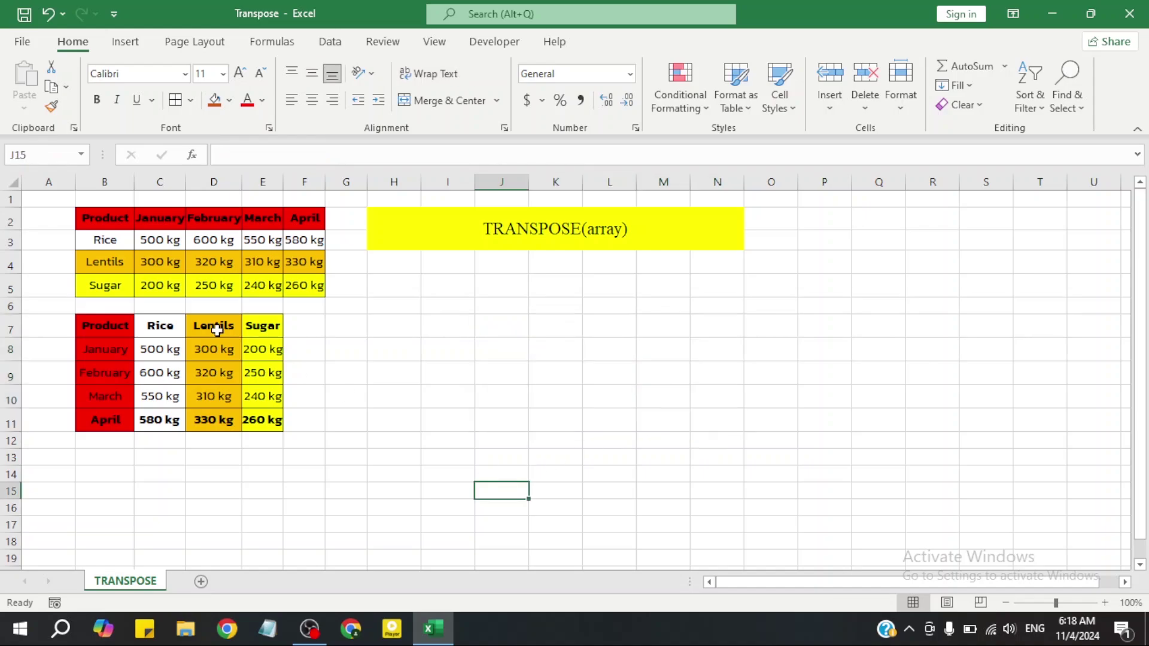
Step: Enter the formula =TRANSPOSE(B7:E11) in cell J8 to swap the second table's rows and columns back
{"action": "left_click", "coordinate": [497, 346]}
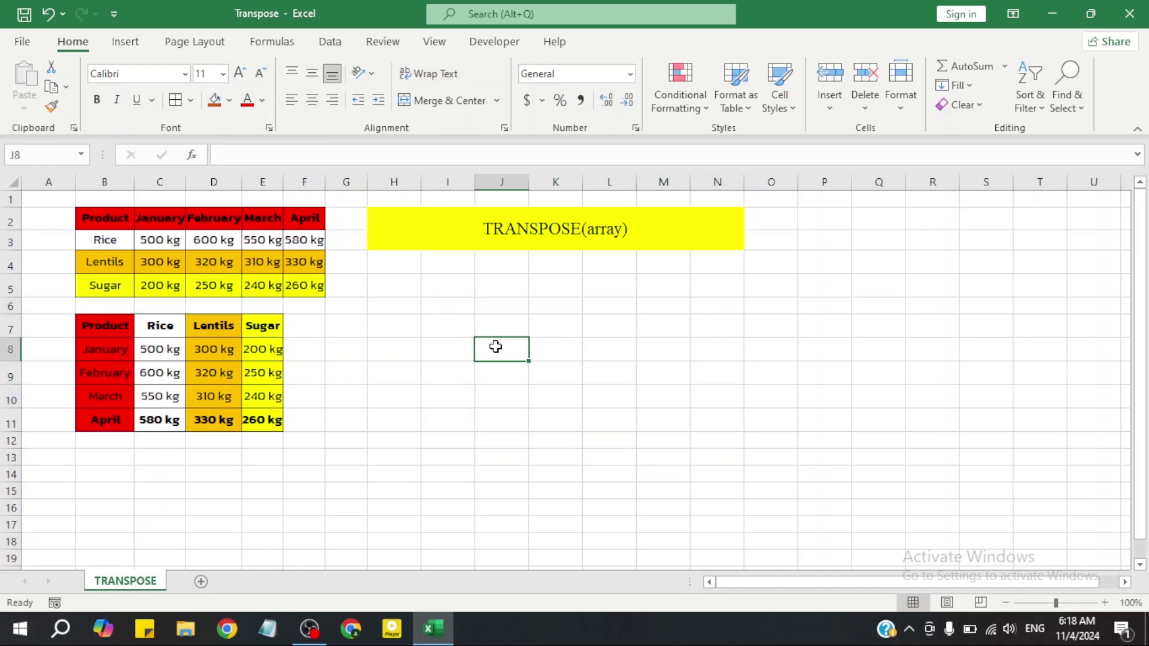
{"action": "type", "text": "="}
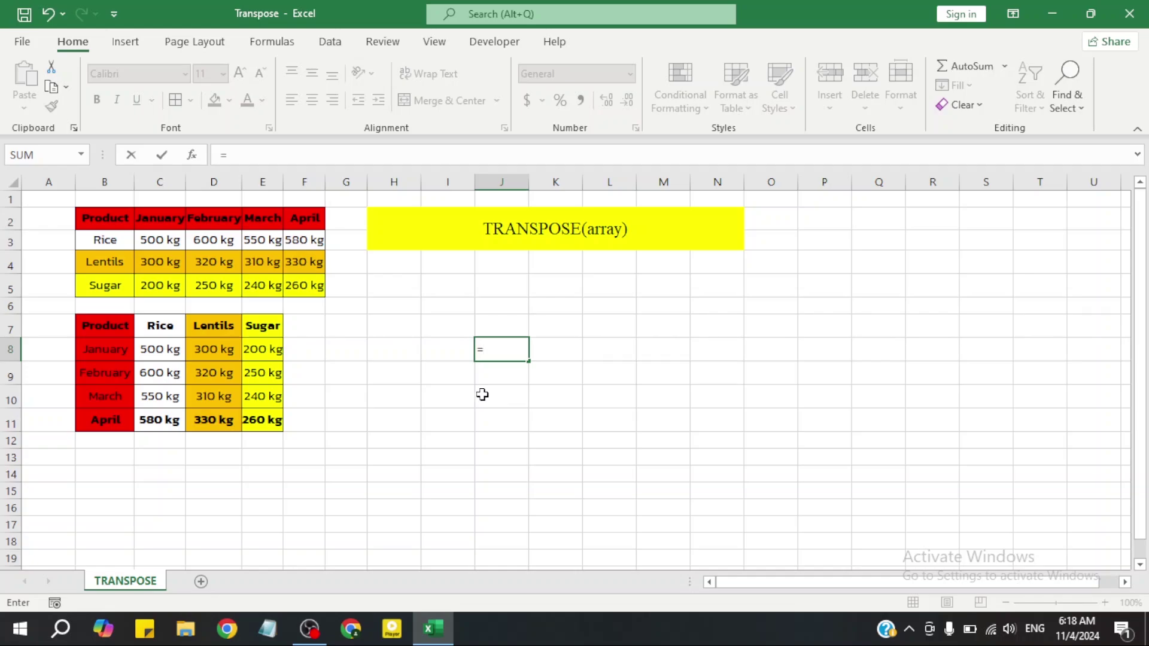
{"action": "type", "text": "TR"}
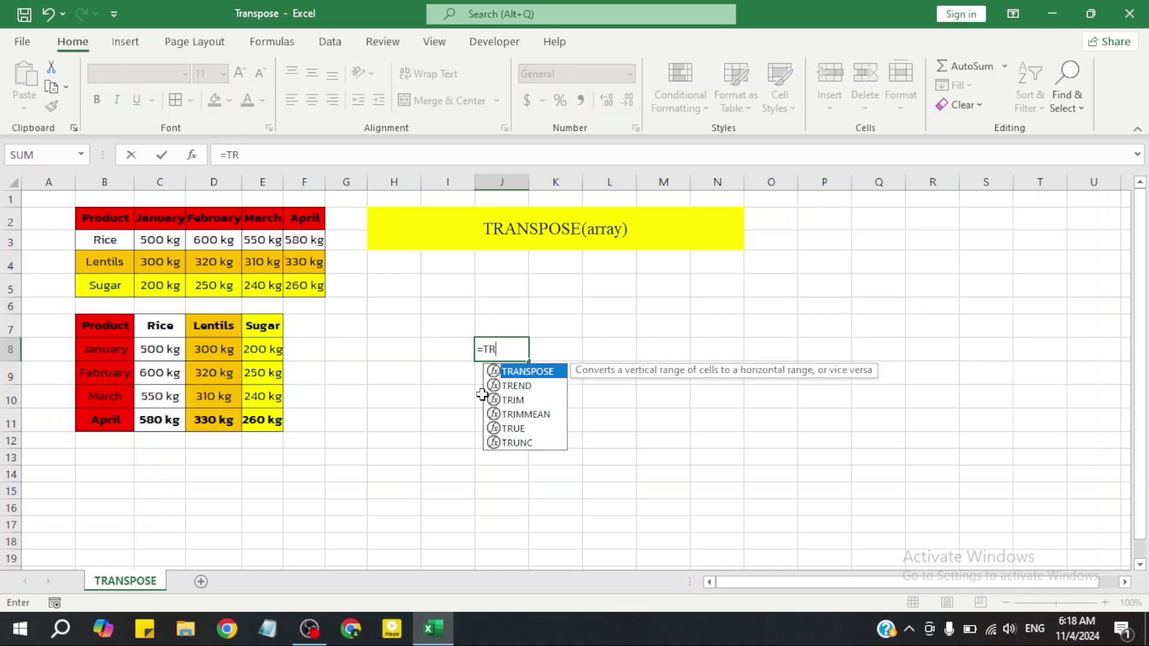
{"action": "key", "text": "Tab"}
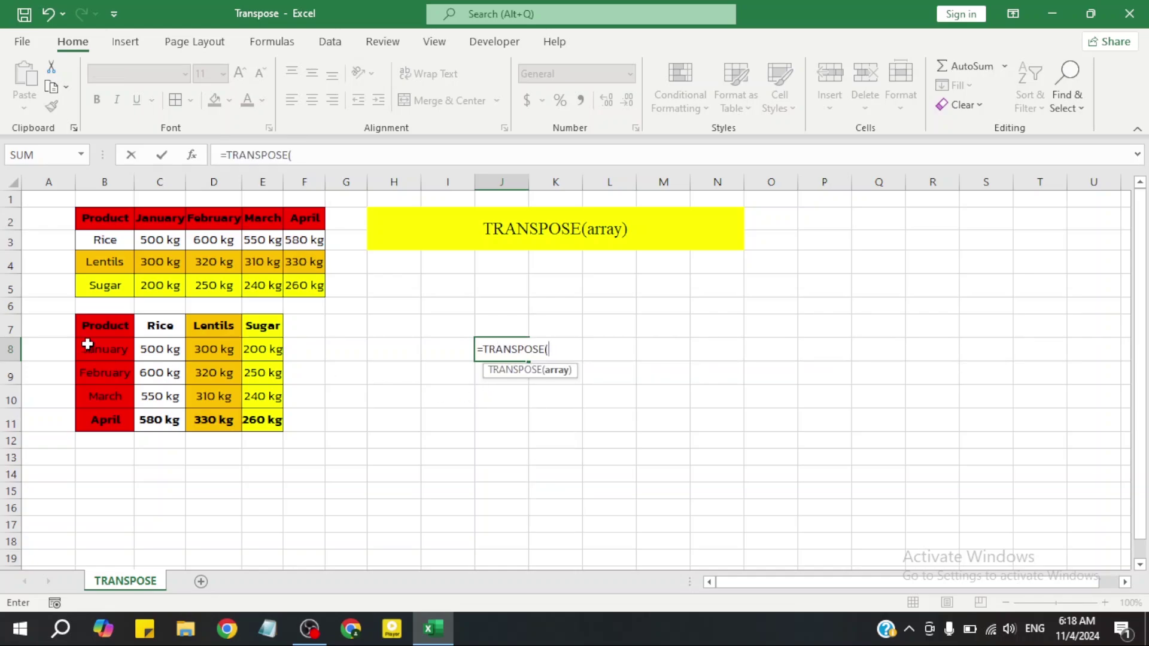
{"action": "left_click_drag", "start_coordinate": [89, 327], "coordinate": [255, 419]}
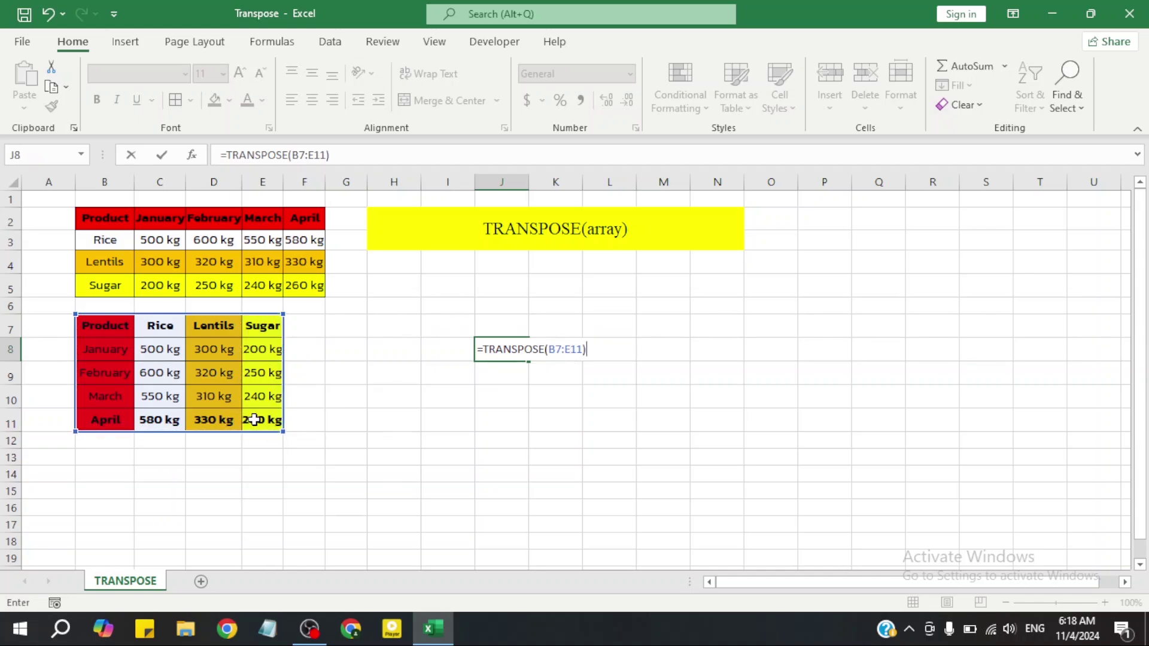
{"action": "key", "text": "Return"}
{"action": "left_click", "coordinate": [553, 416]}
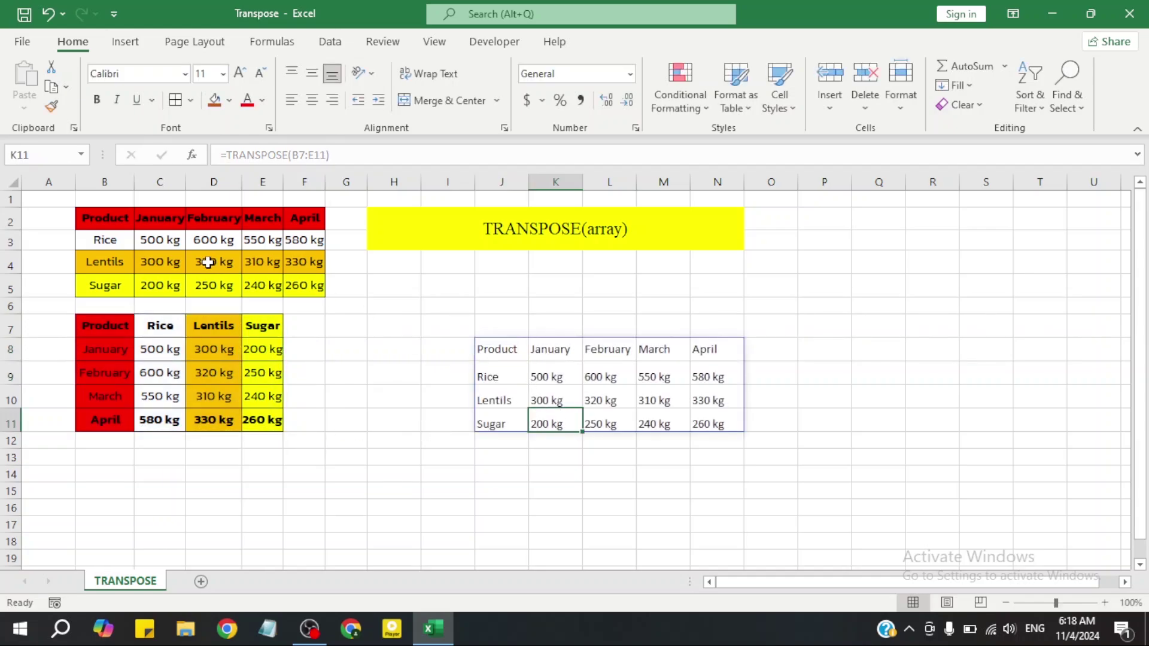